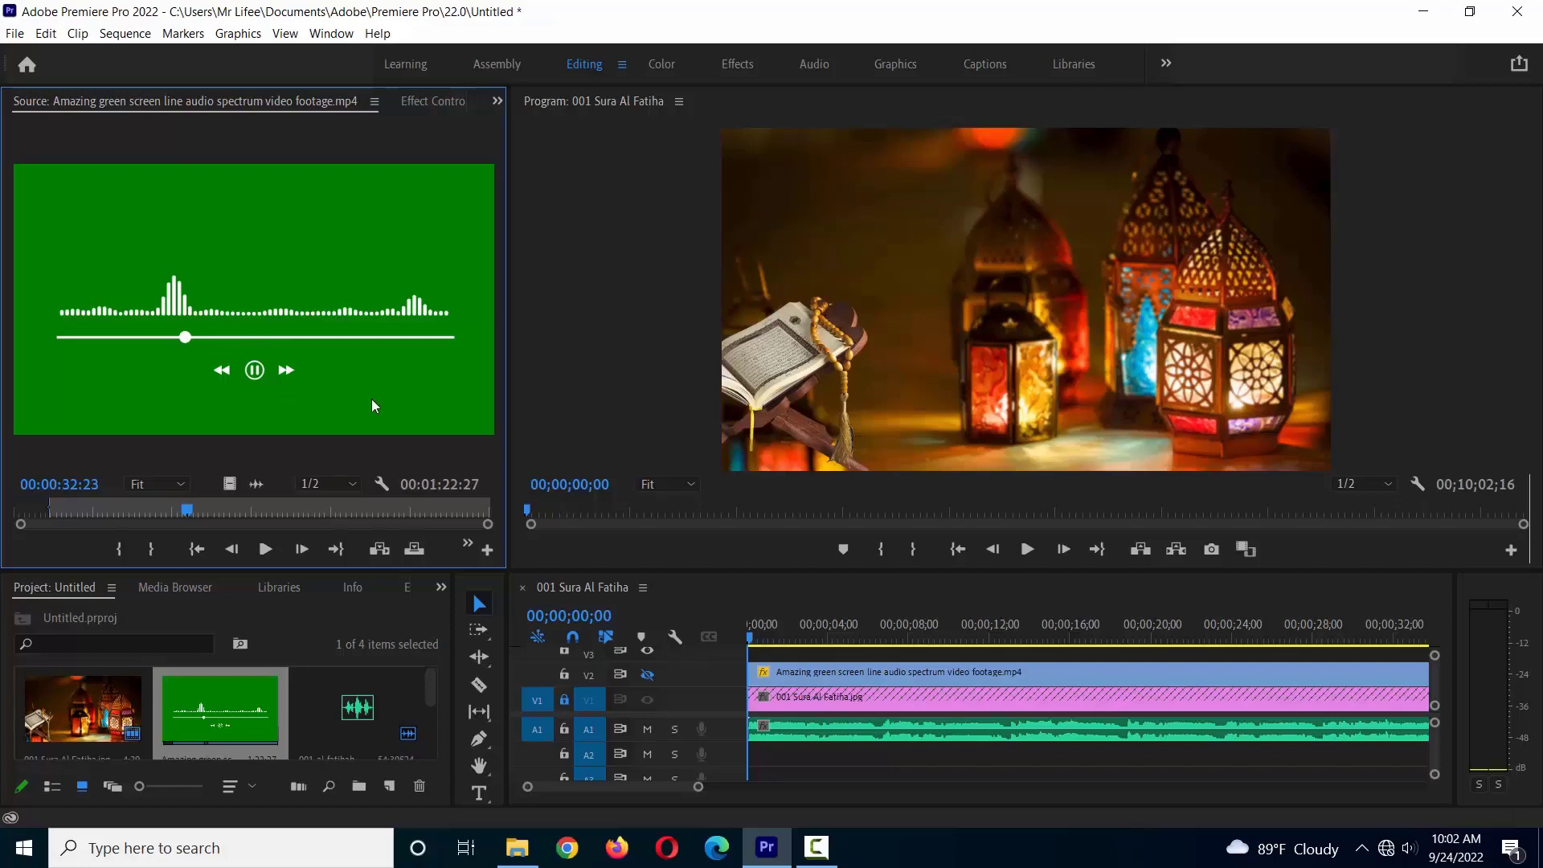
# Make track V2 visible, and shift its green-screen line spectrum clip lower in the frame at a slightly smaller scale
pyautogui.click(645, 673)
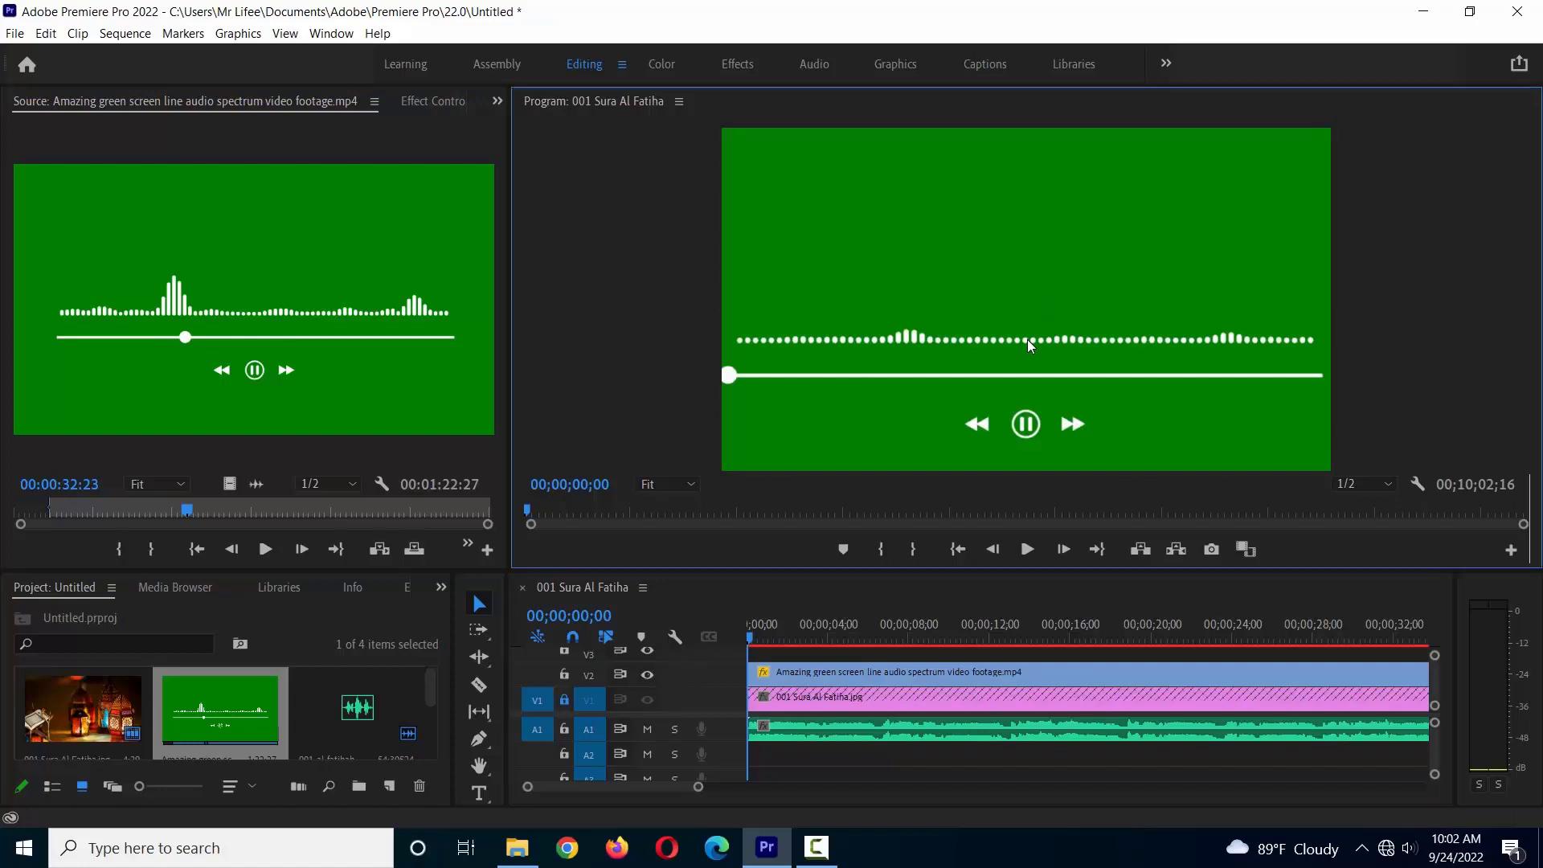
pyautogui.click(1027, 339)
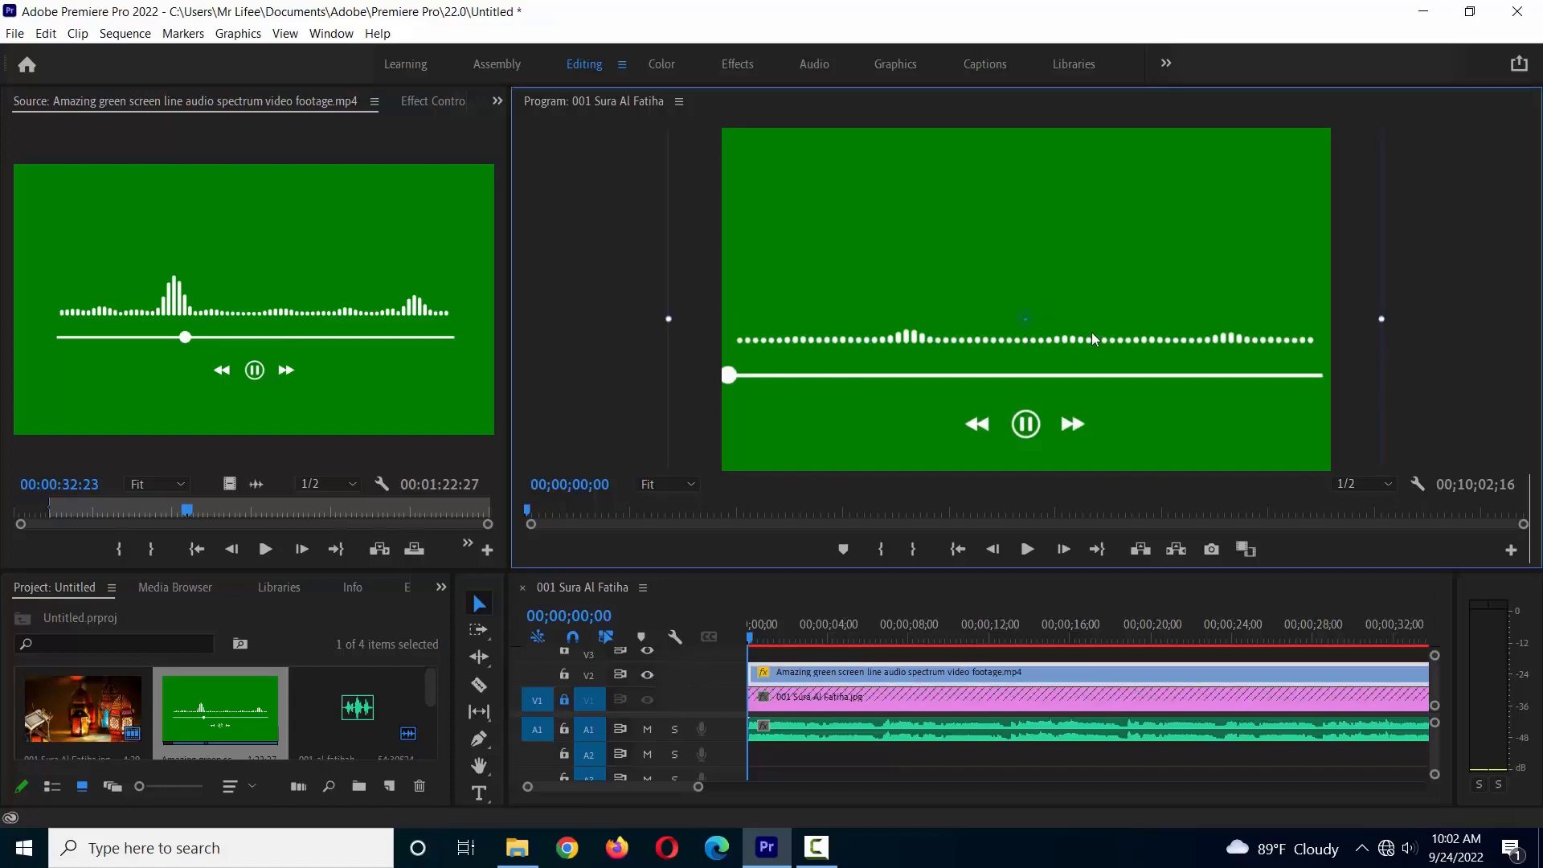
pyautogui.moveTo(1081, 321)
pyautogui.mouseDown()
pyautogui.moveTo(1082, 405)
pyautogui.moveTo(1089, 345)
pyautogui.mouseUp()
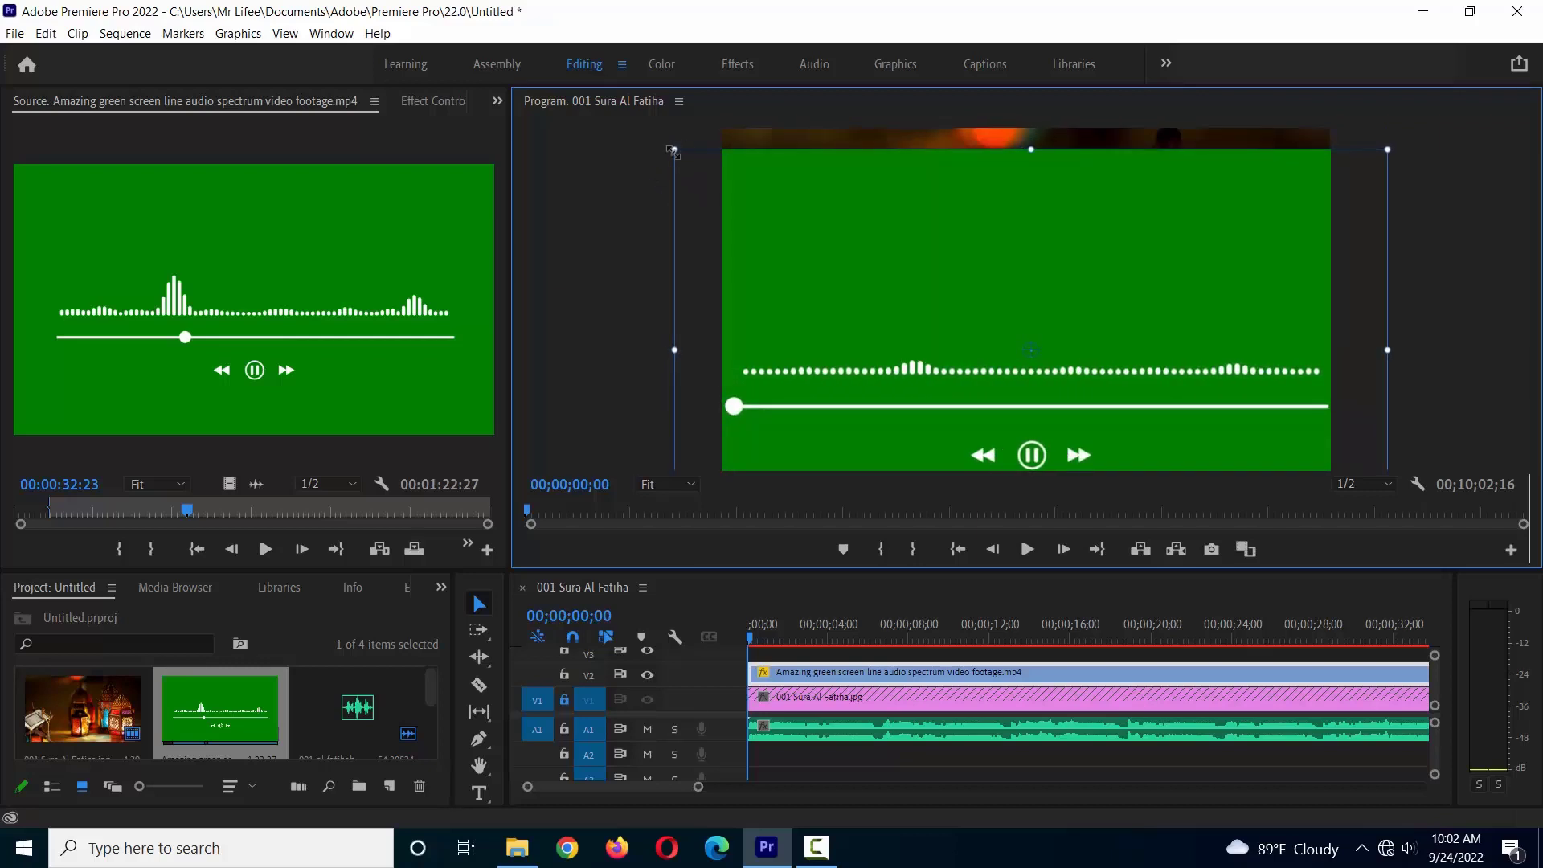
pyautogui.moveTo(673, 150); pyautogui.dragTo(731, 174)
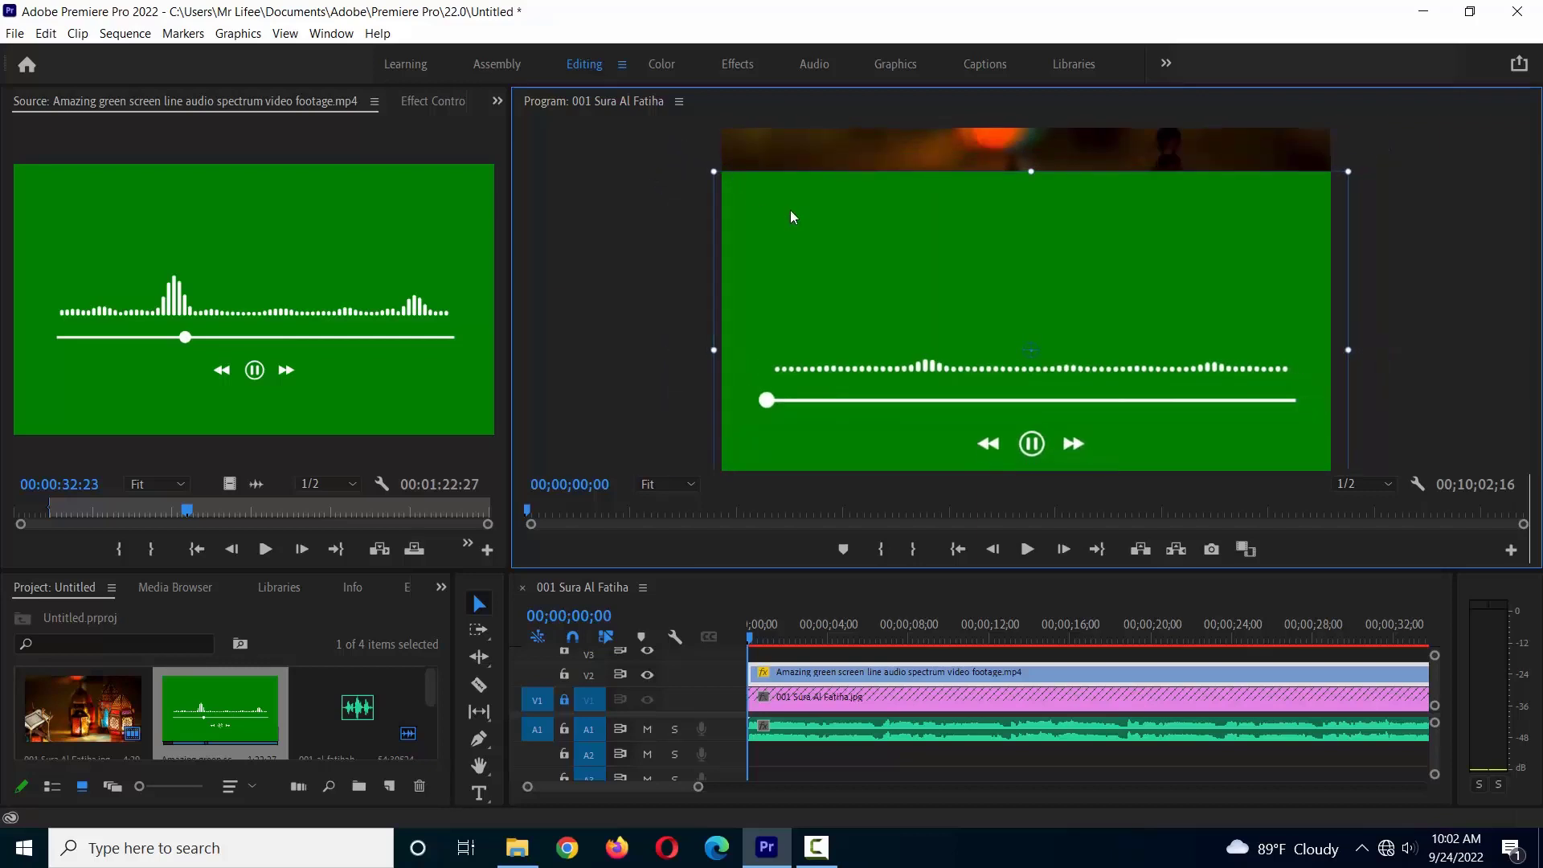
pyautogui.moveTo(899, 248); pyautogui.dragTo(899, 249)
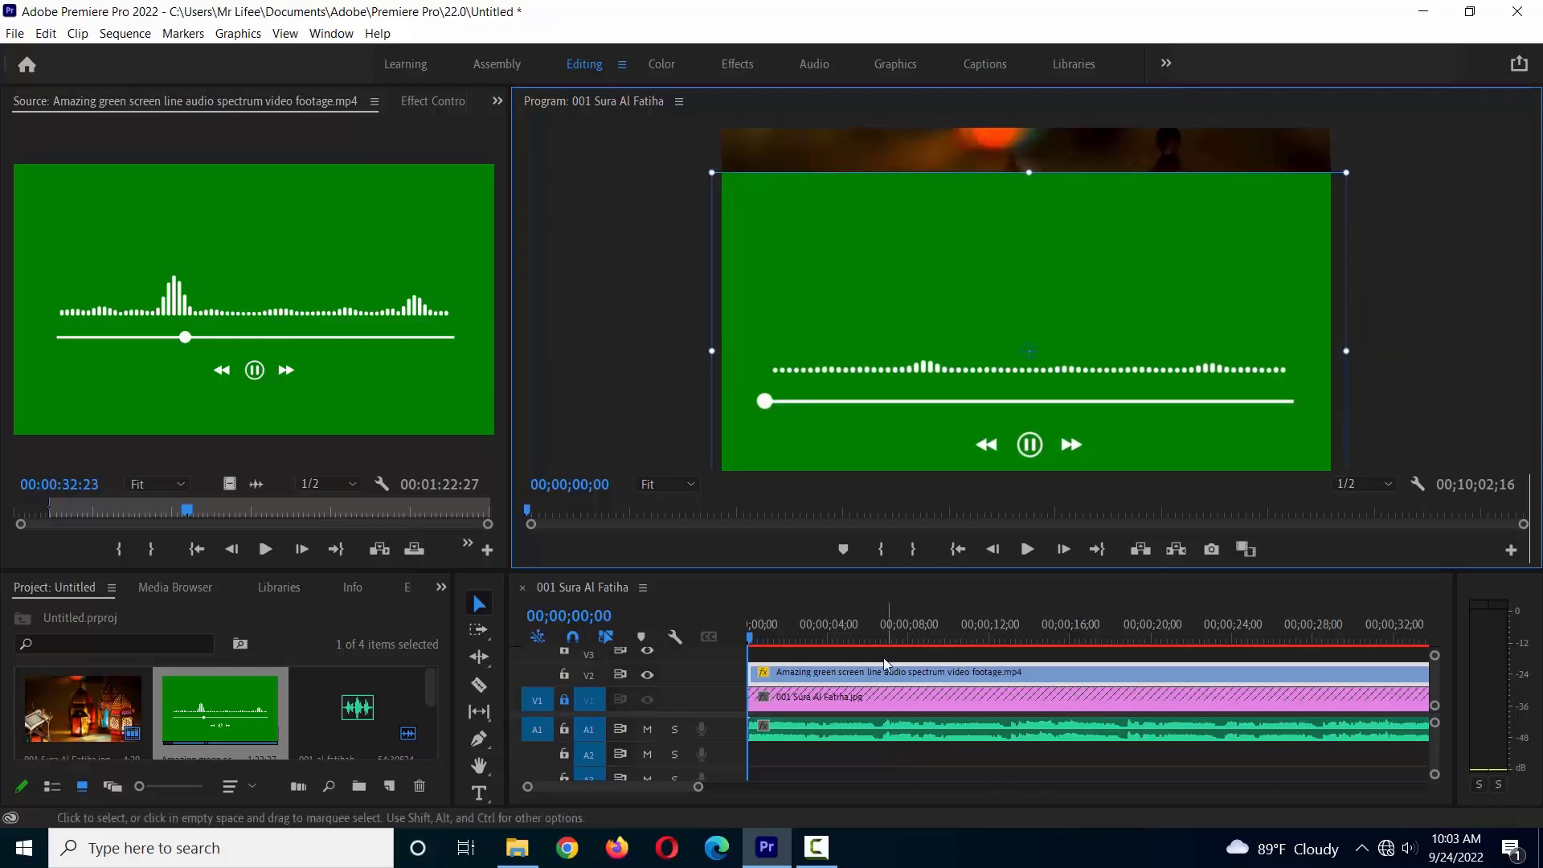
pyautogui.click(647, 675)
pyautogui.click(647, 674)
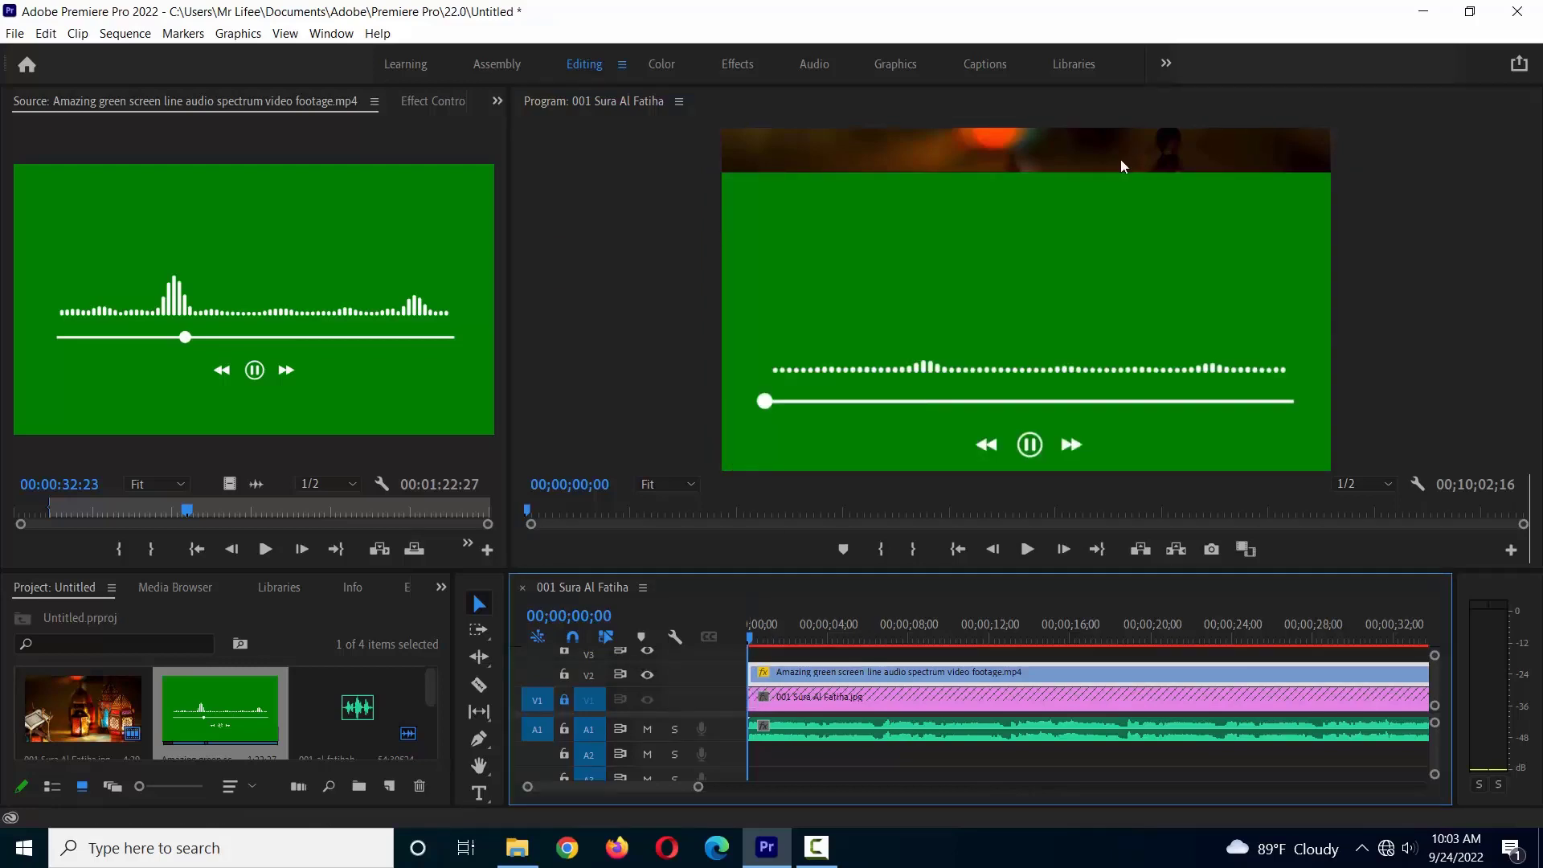
pyautogui.click(1034, 249)
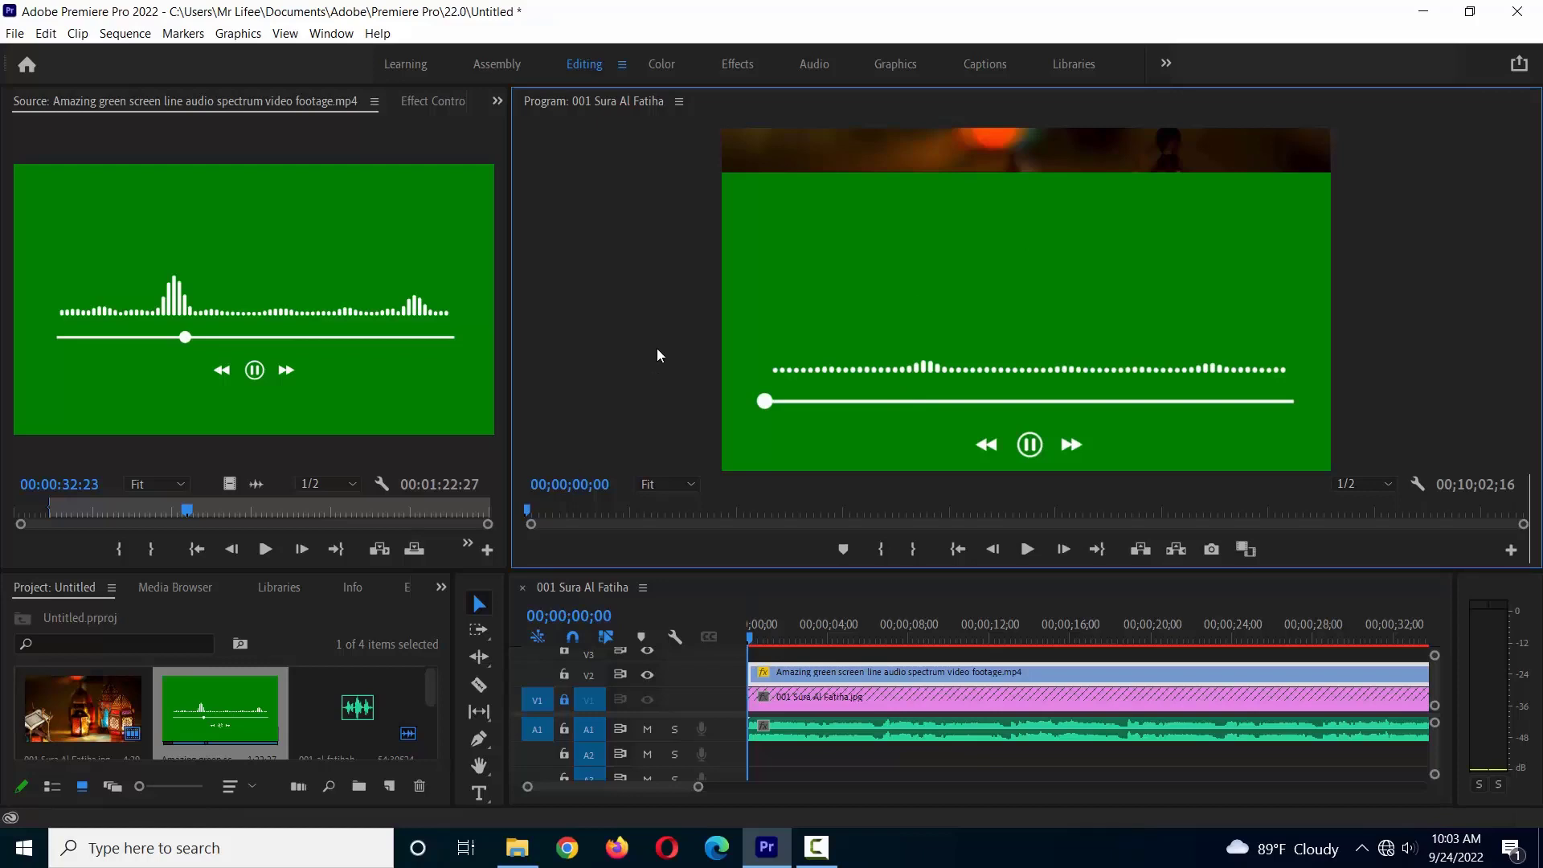
# Apply the Ultra Key keying effect to the green-screen line spectrum clip on V2
pyautogui.click(736, 69)
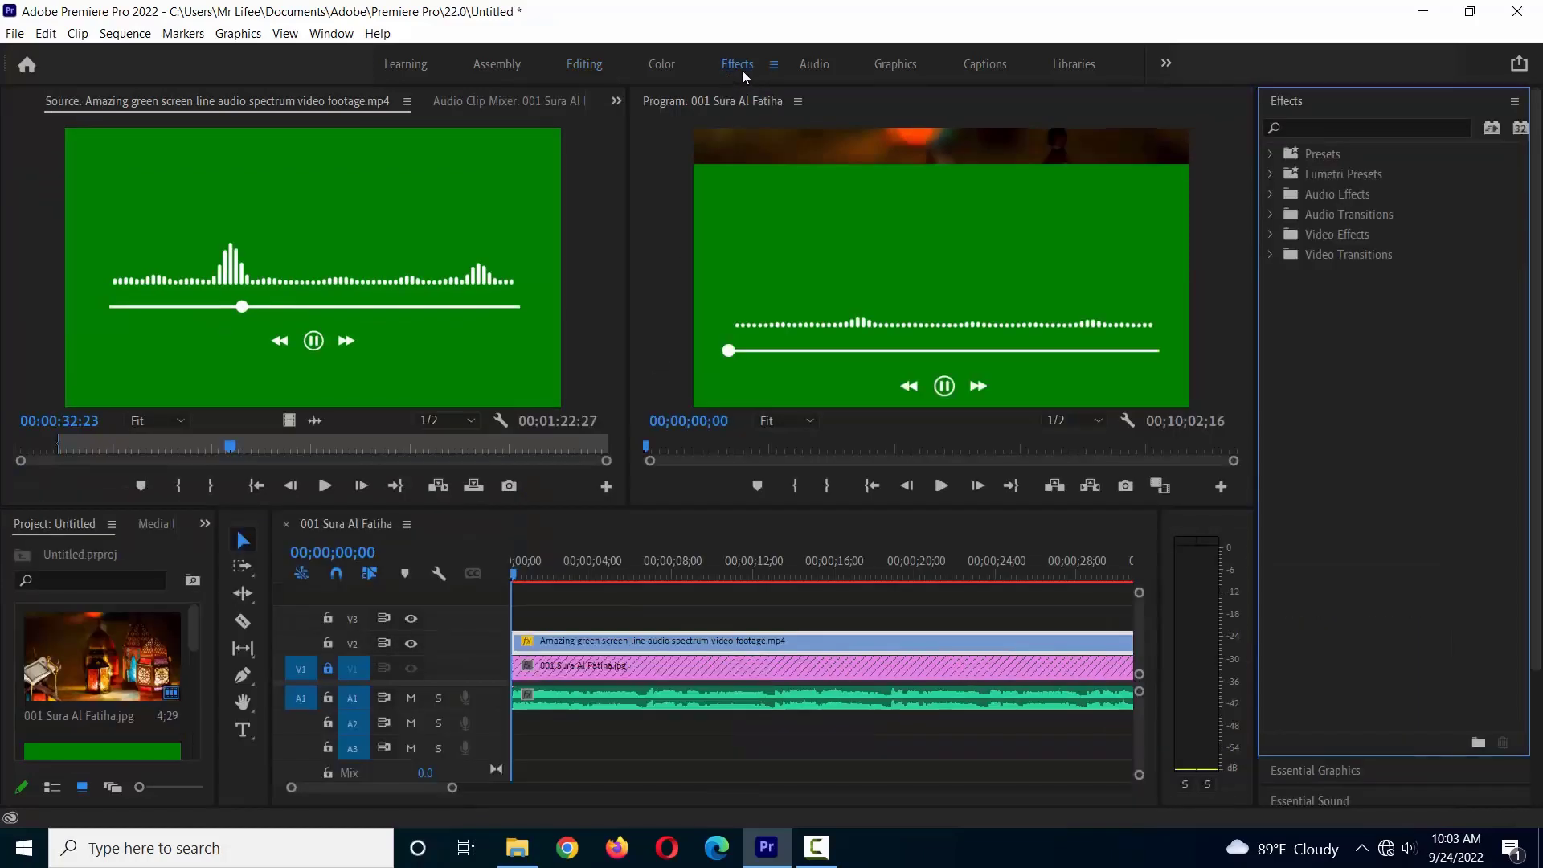
pyautogui.scroll(-2, 871, 248)
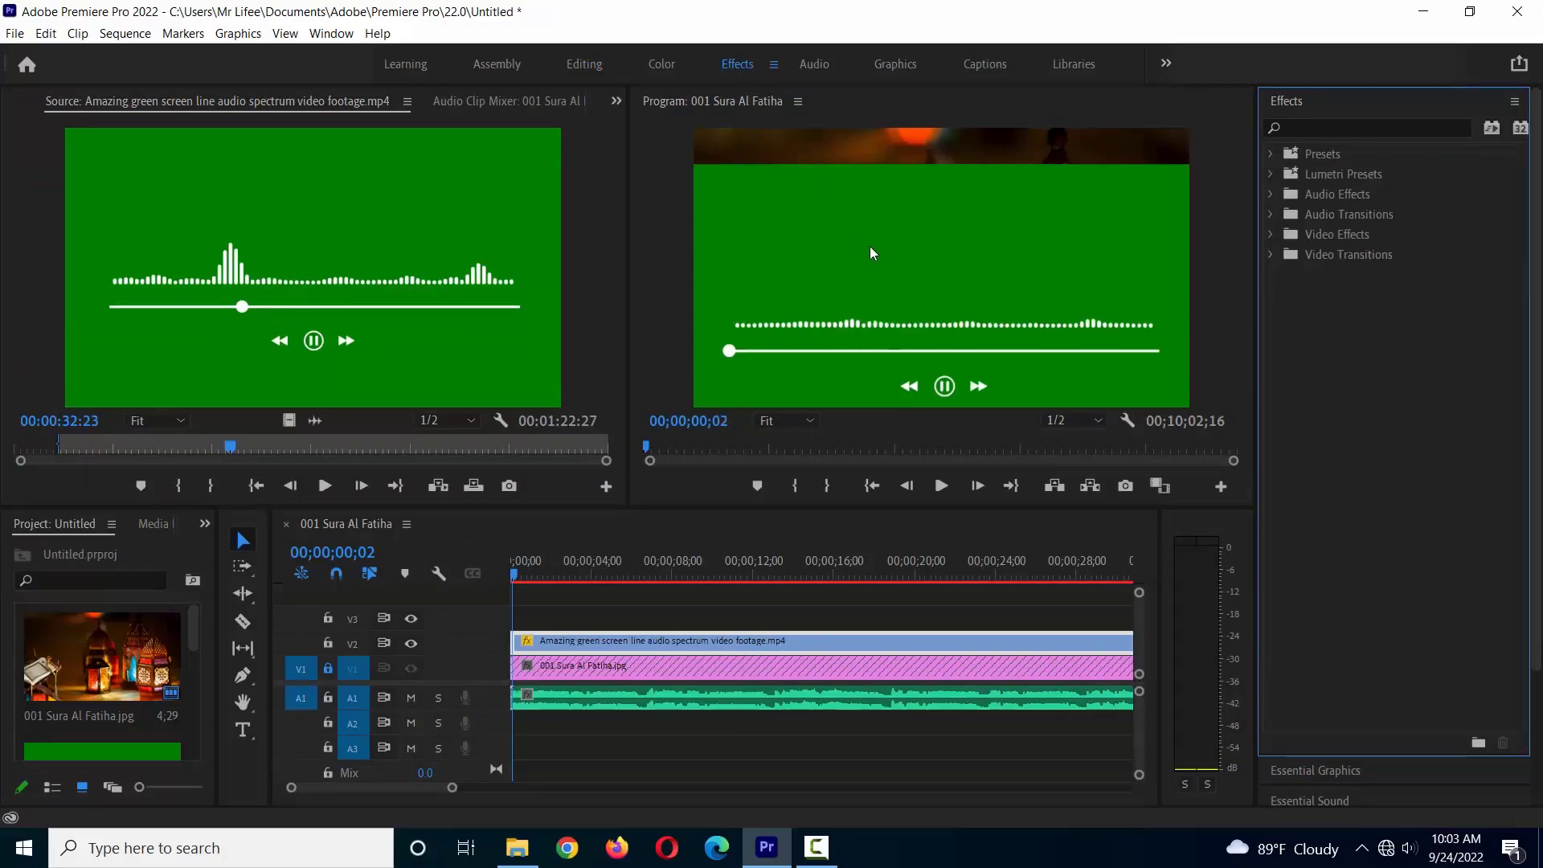
pyautogui.moveTo(561, 572); pyautogui.dragTo(461, 575)
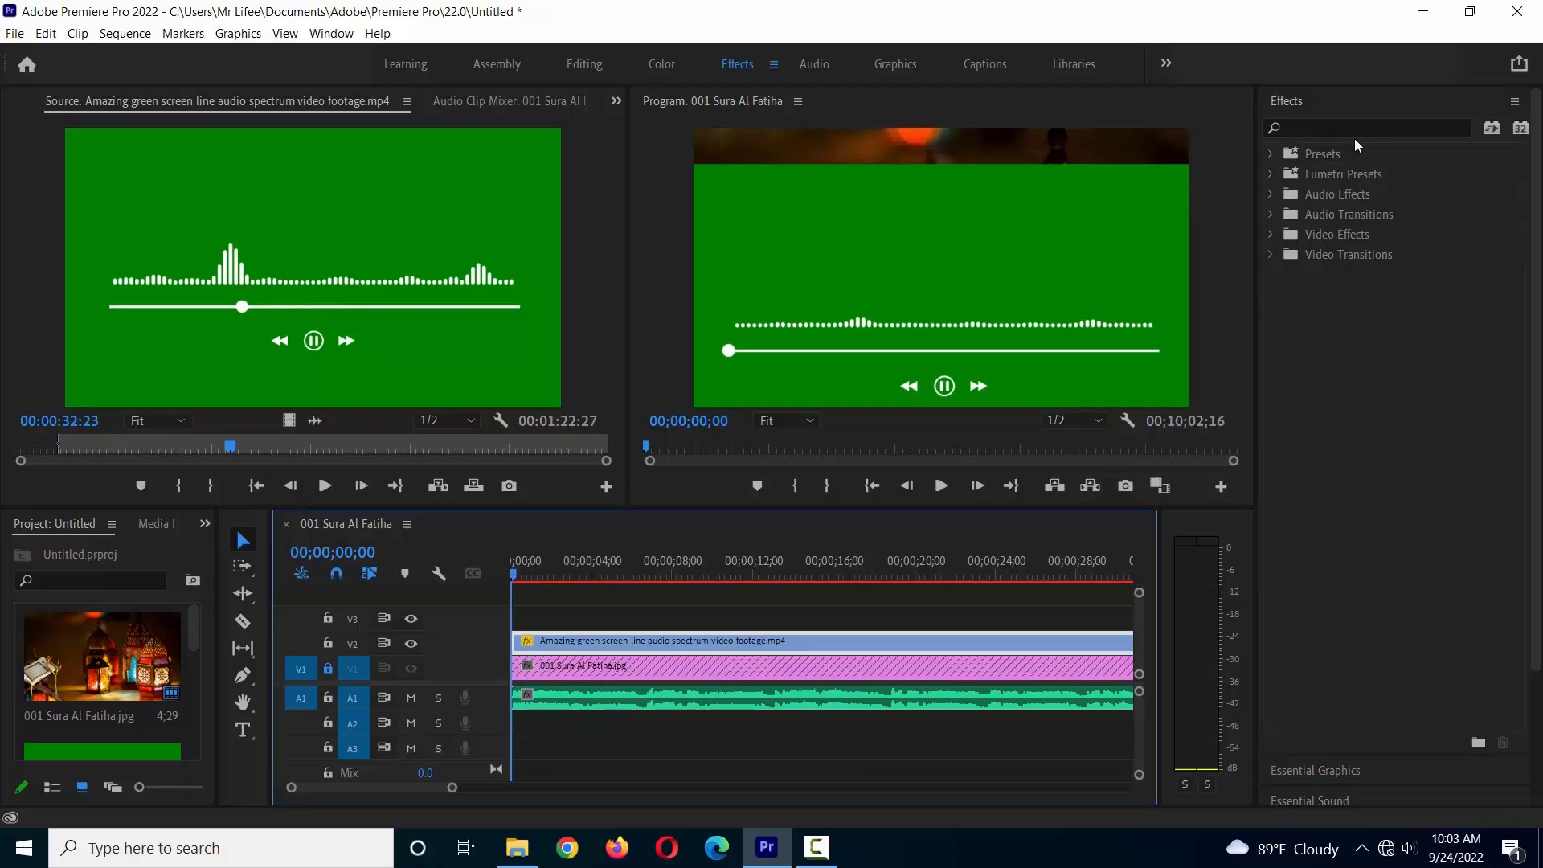
pyautogui.click(1320, 238)
pyautogui.click(1272, 235)
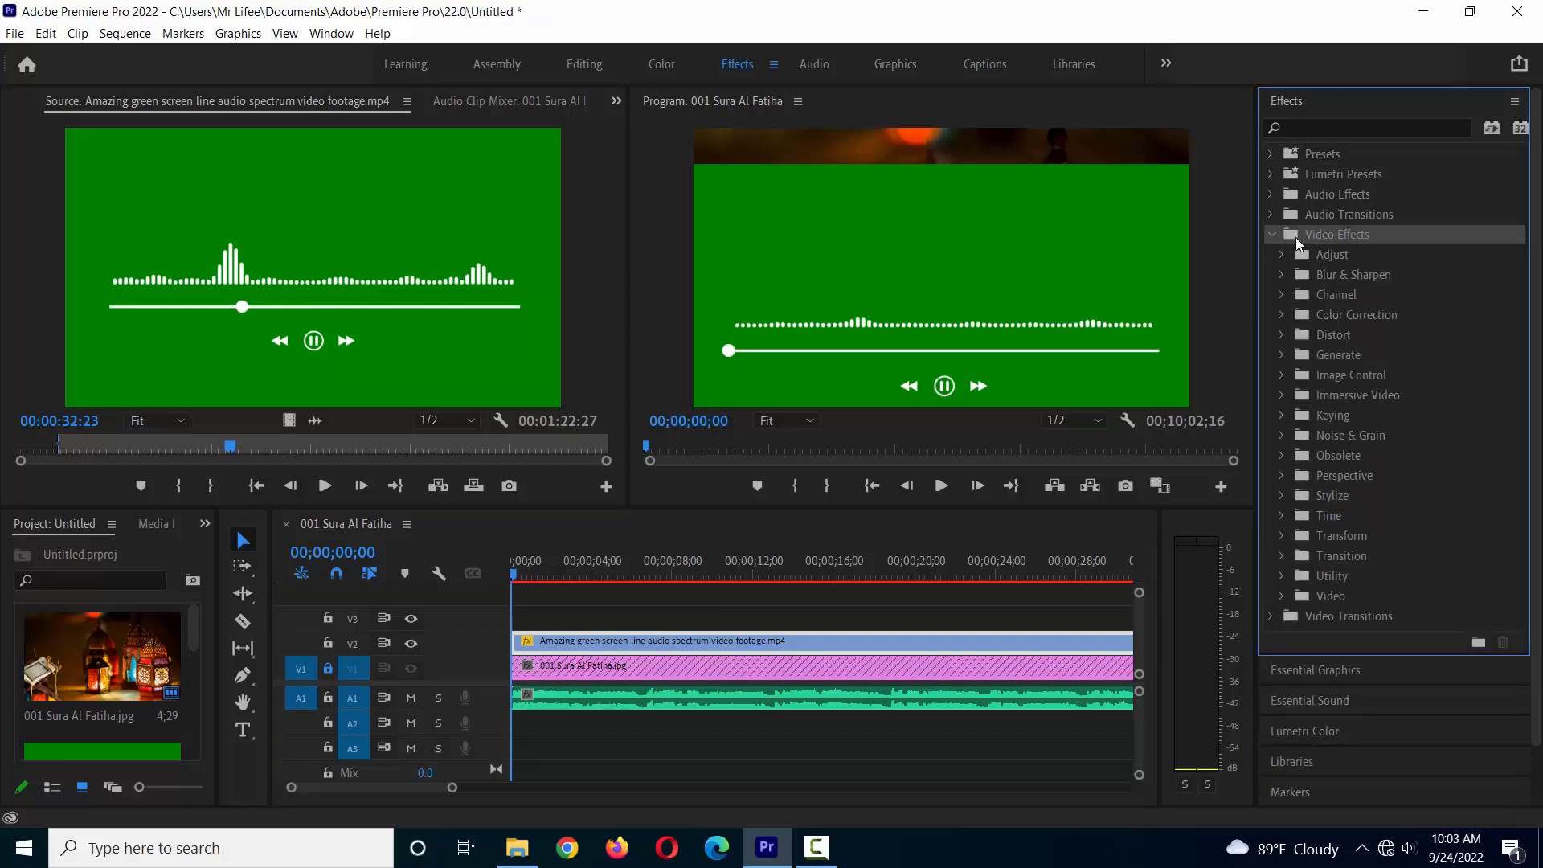
pyautogui.click(1311, 413)
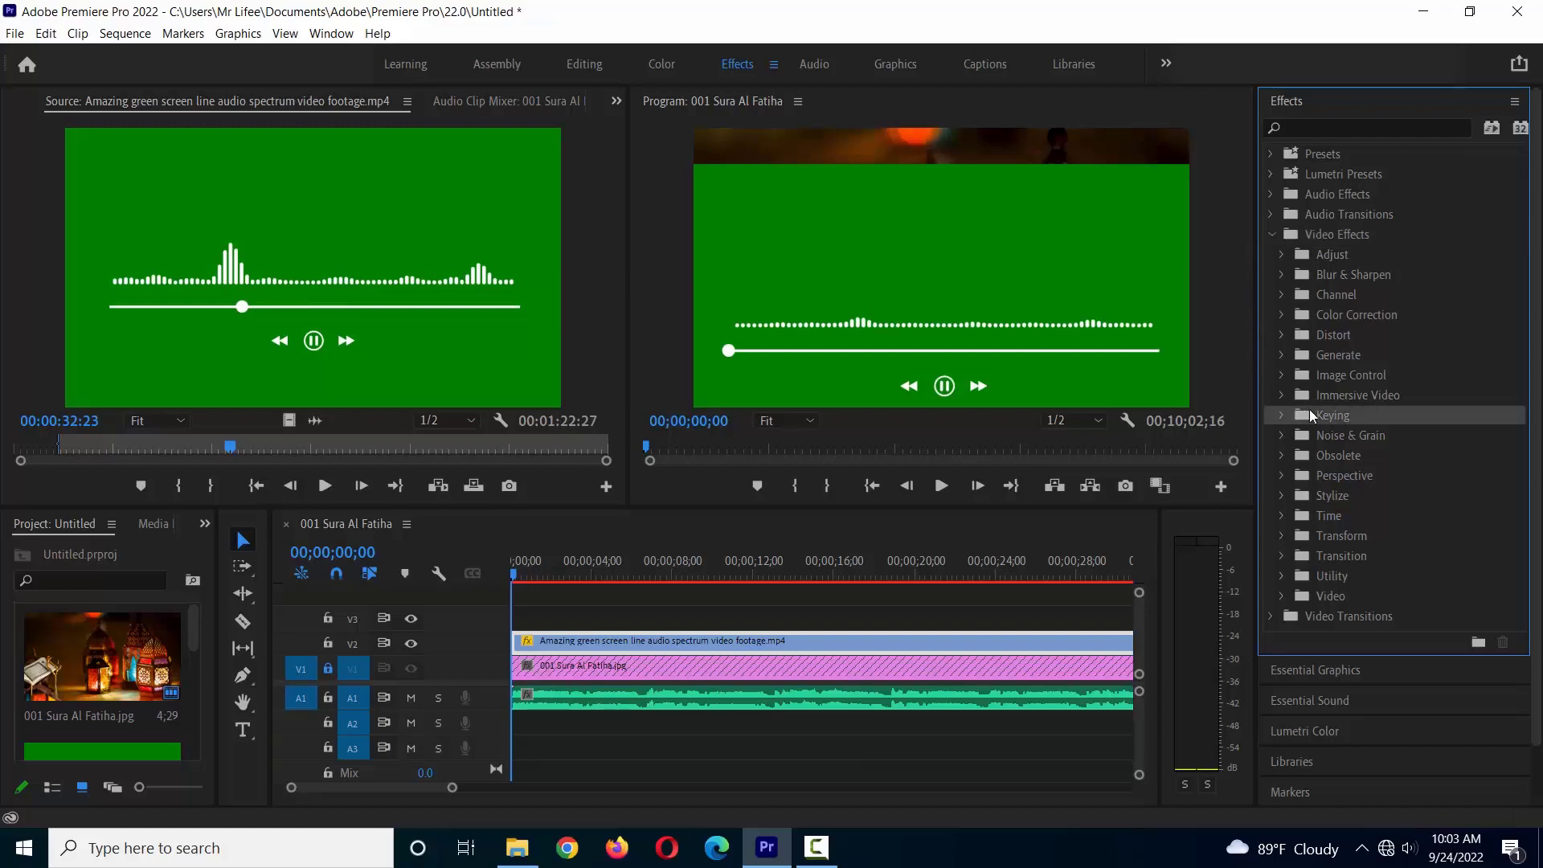
pyautogui.click(1282, 415)
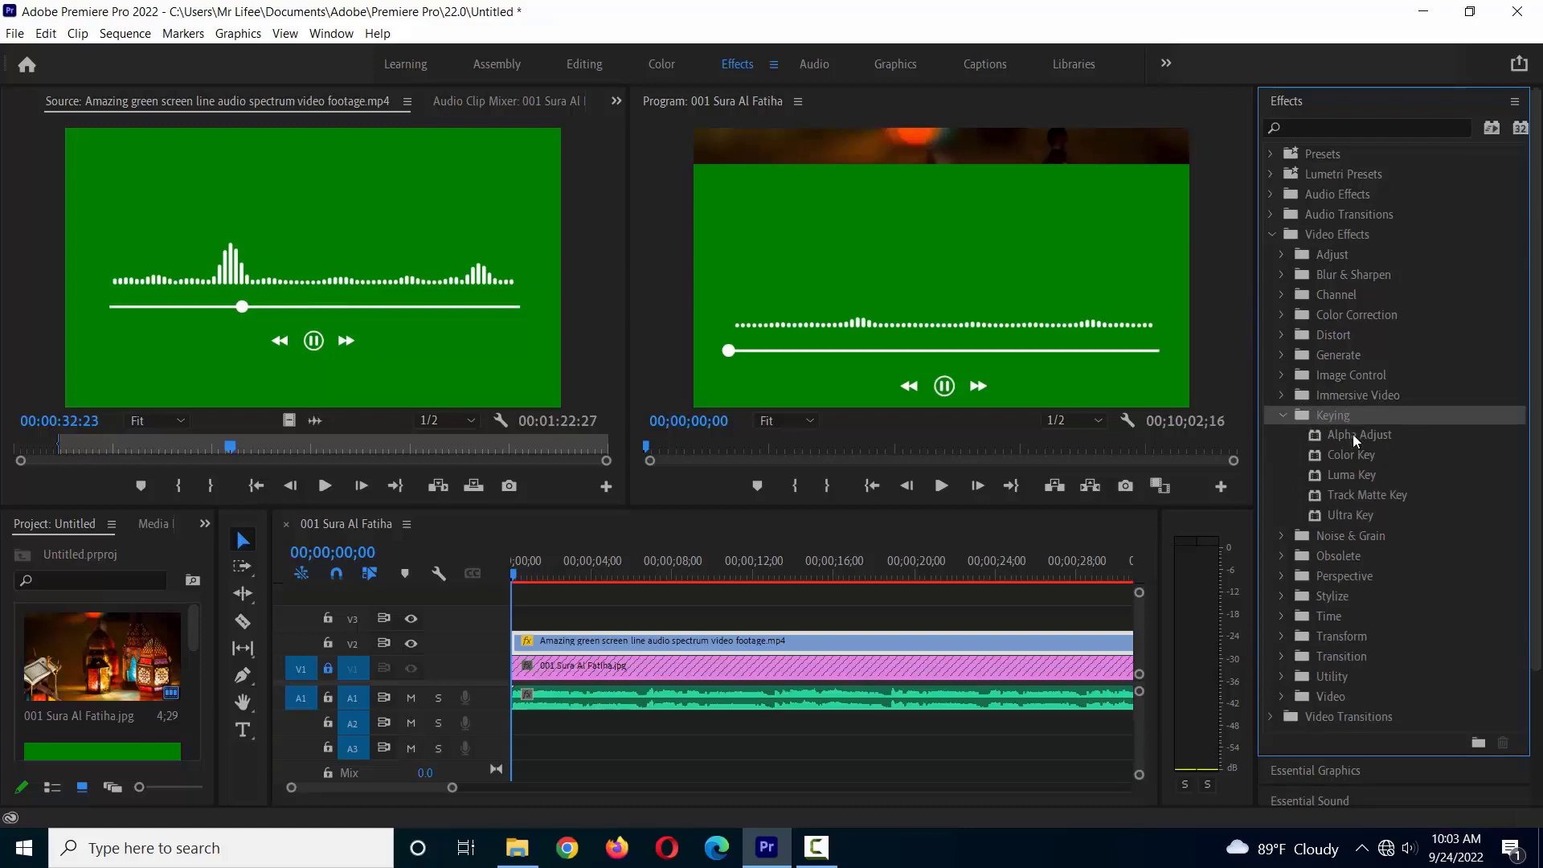
pyautogui.click(1353, 516)
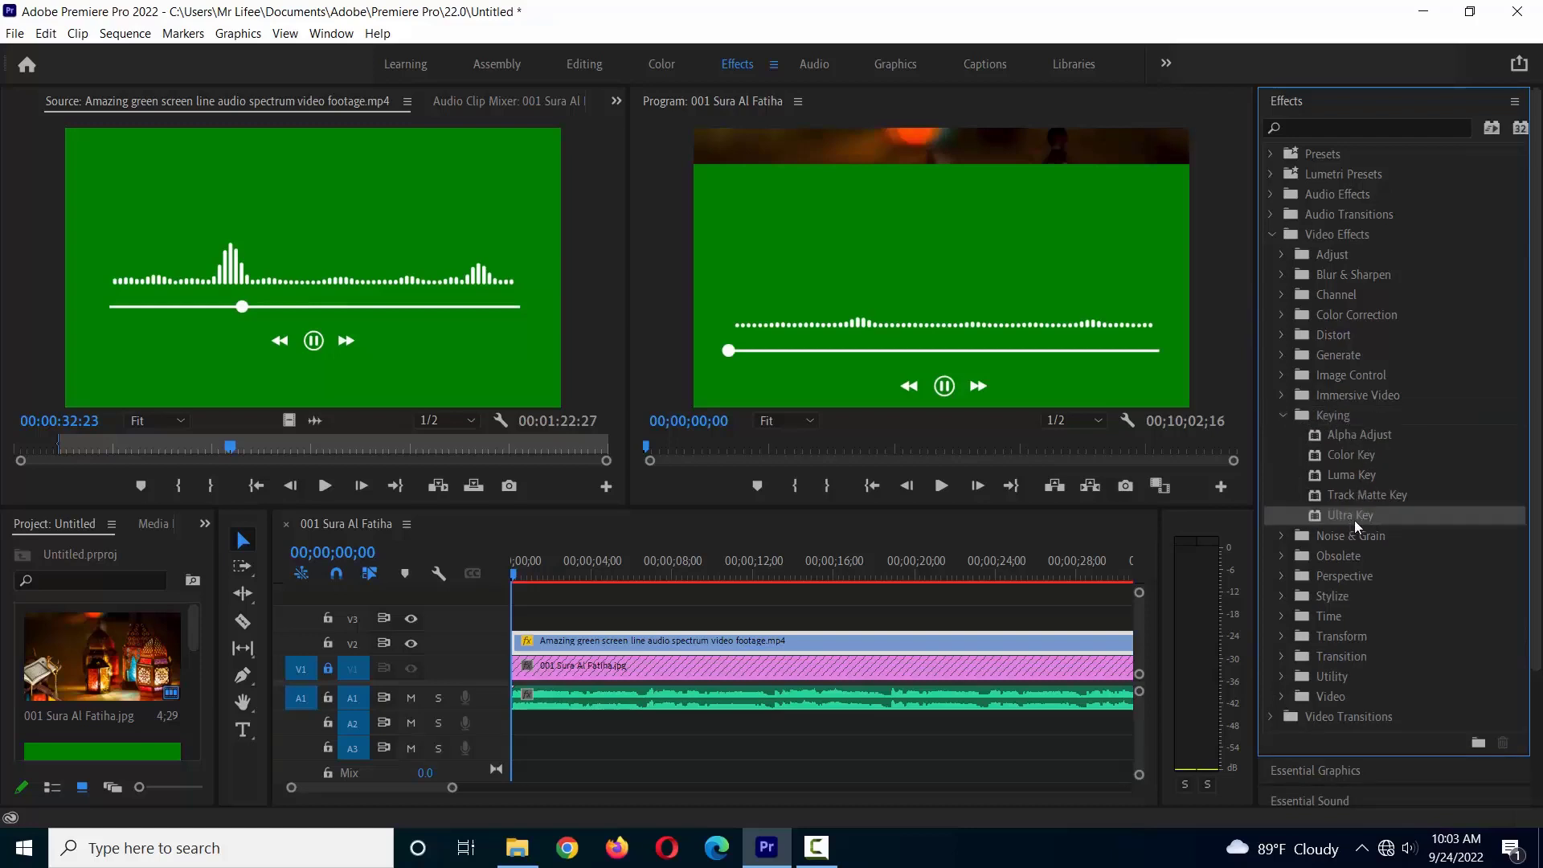
pyautogui.moveTo(1350, 513); pyautogui.dragTo(830, 642)
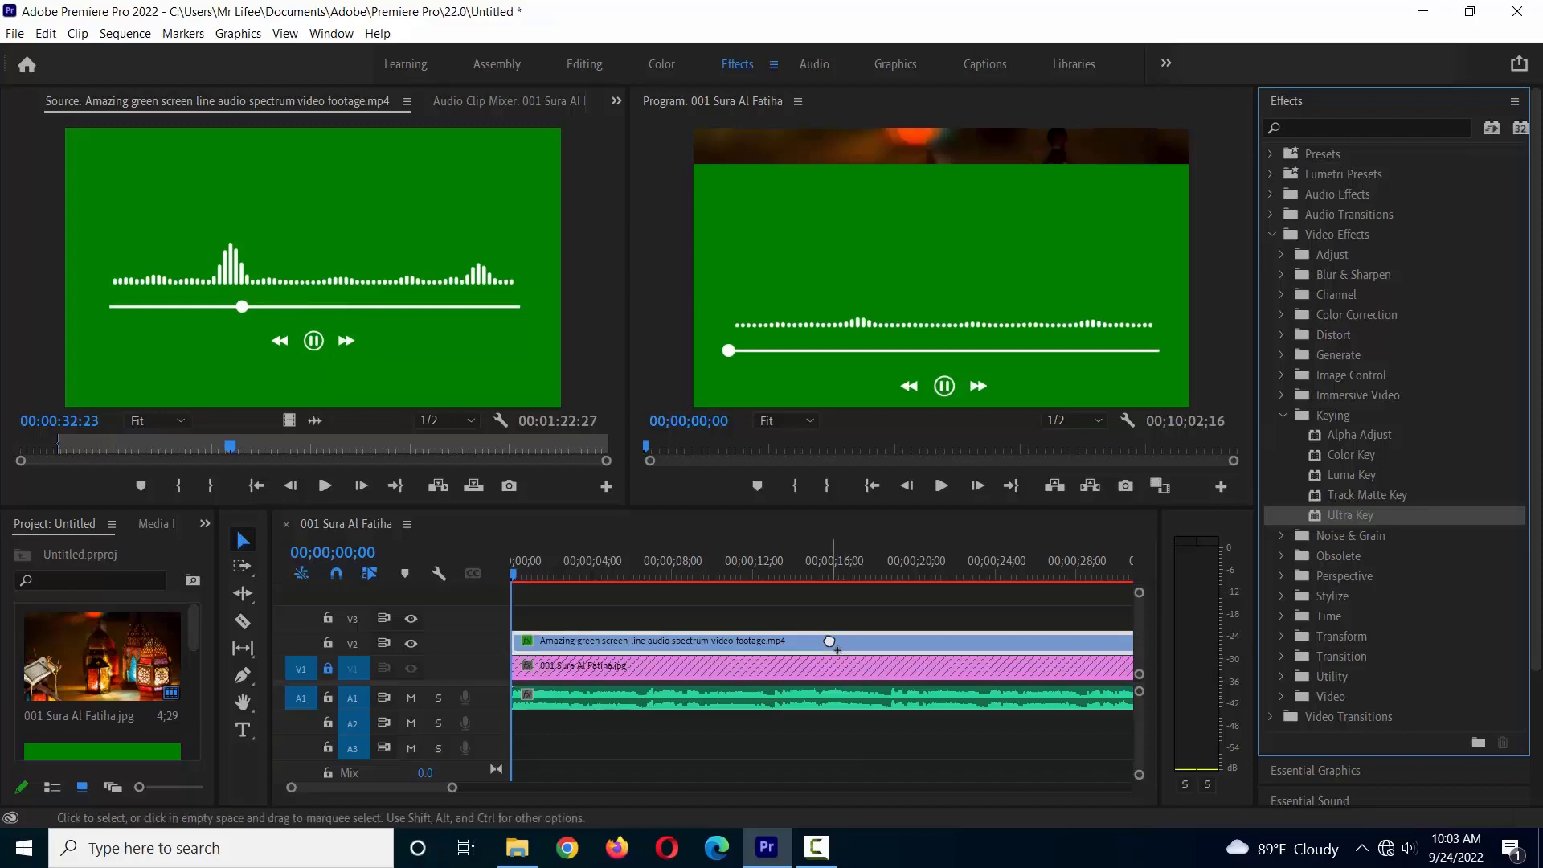
pyautogui.click(829, 641)
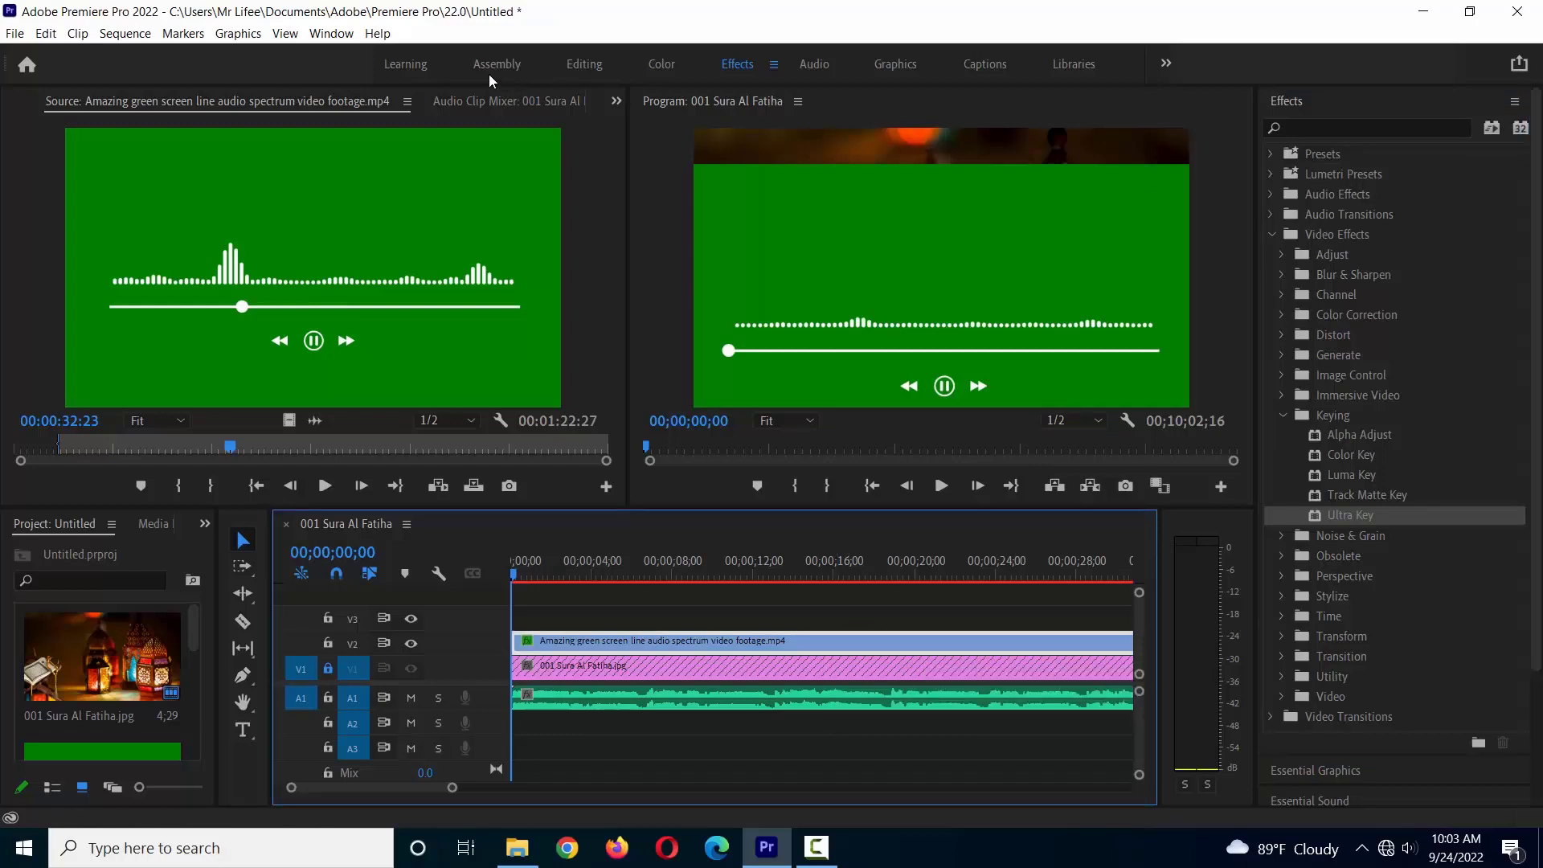
# Return to the Editing workspace and display the effect settings of the line spectrum clip on V2
pyautogui.click(580, 74)
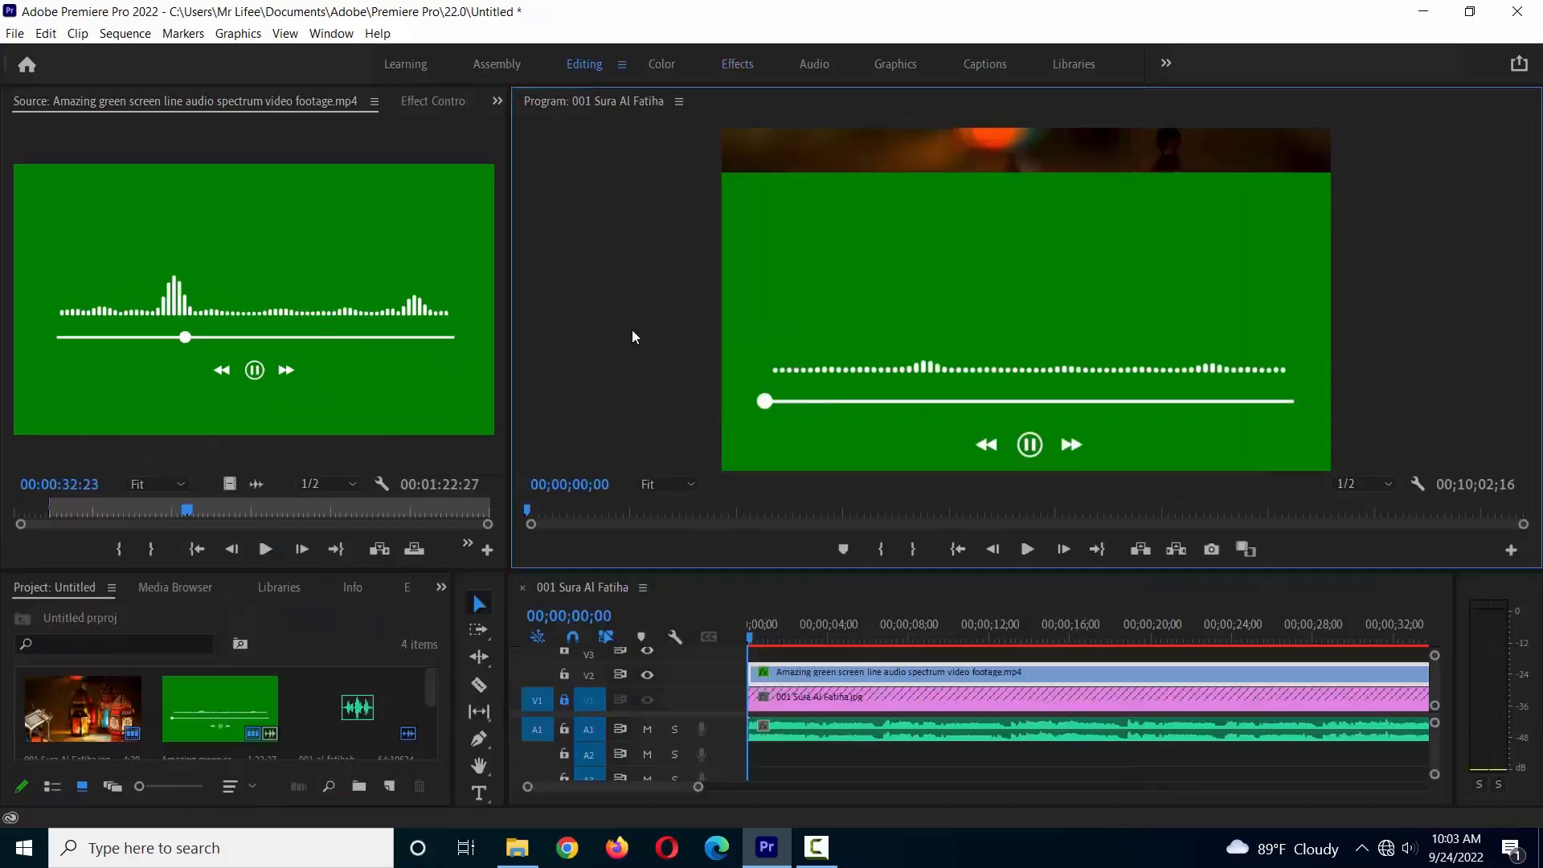
pyautogui.click(823, 675)
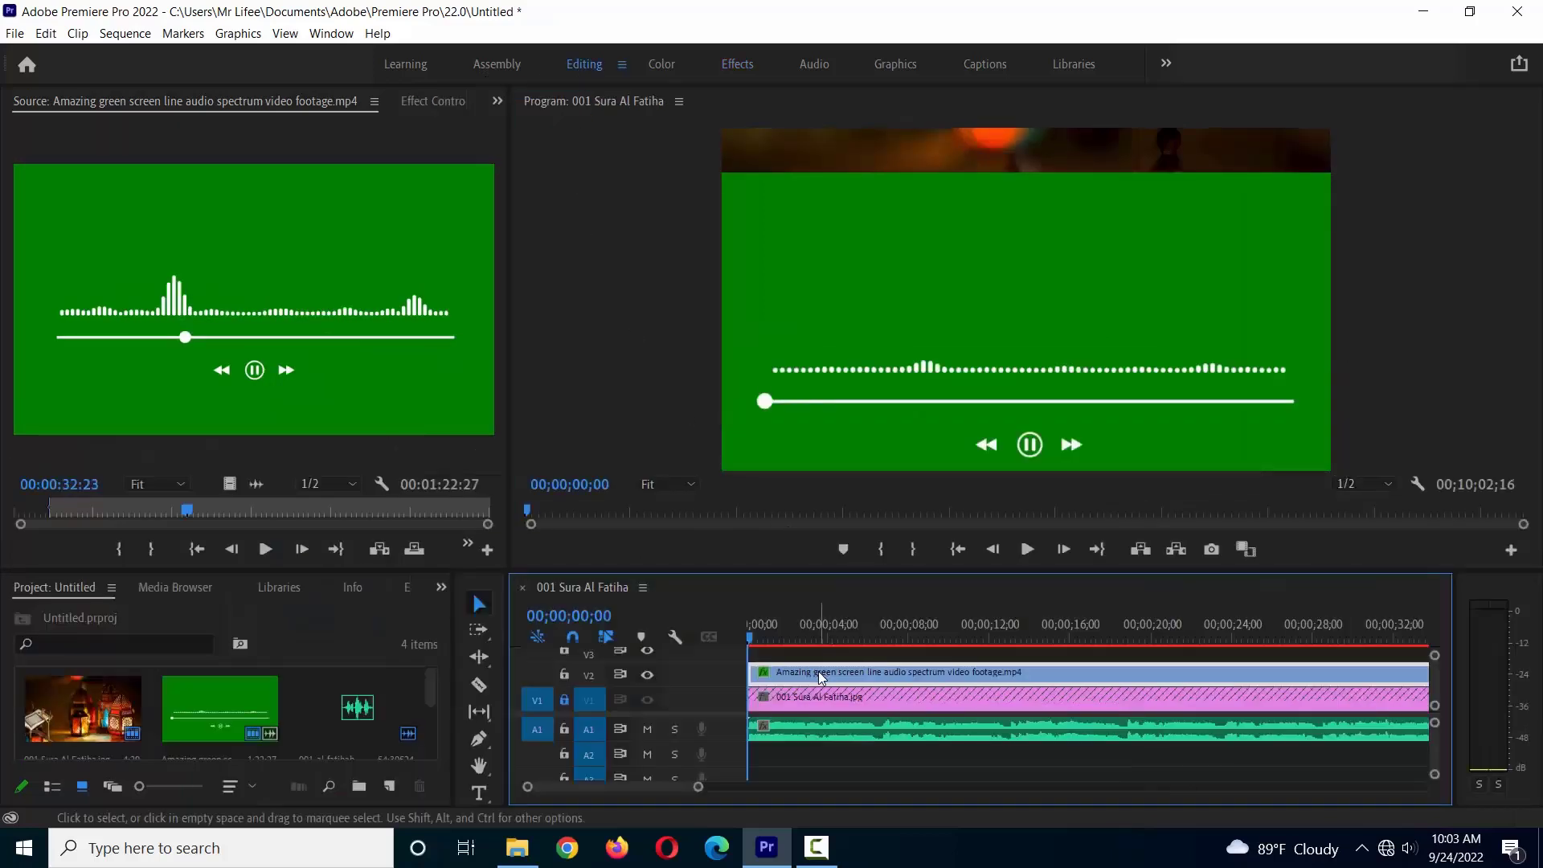
pyautogui.click(451, 99)
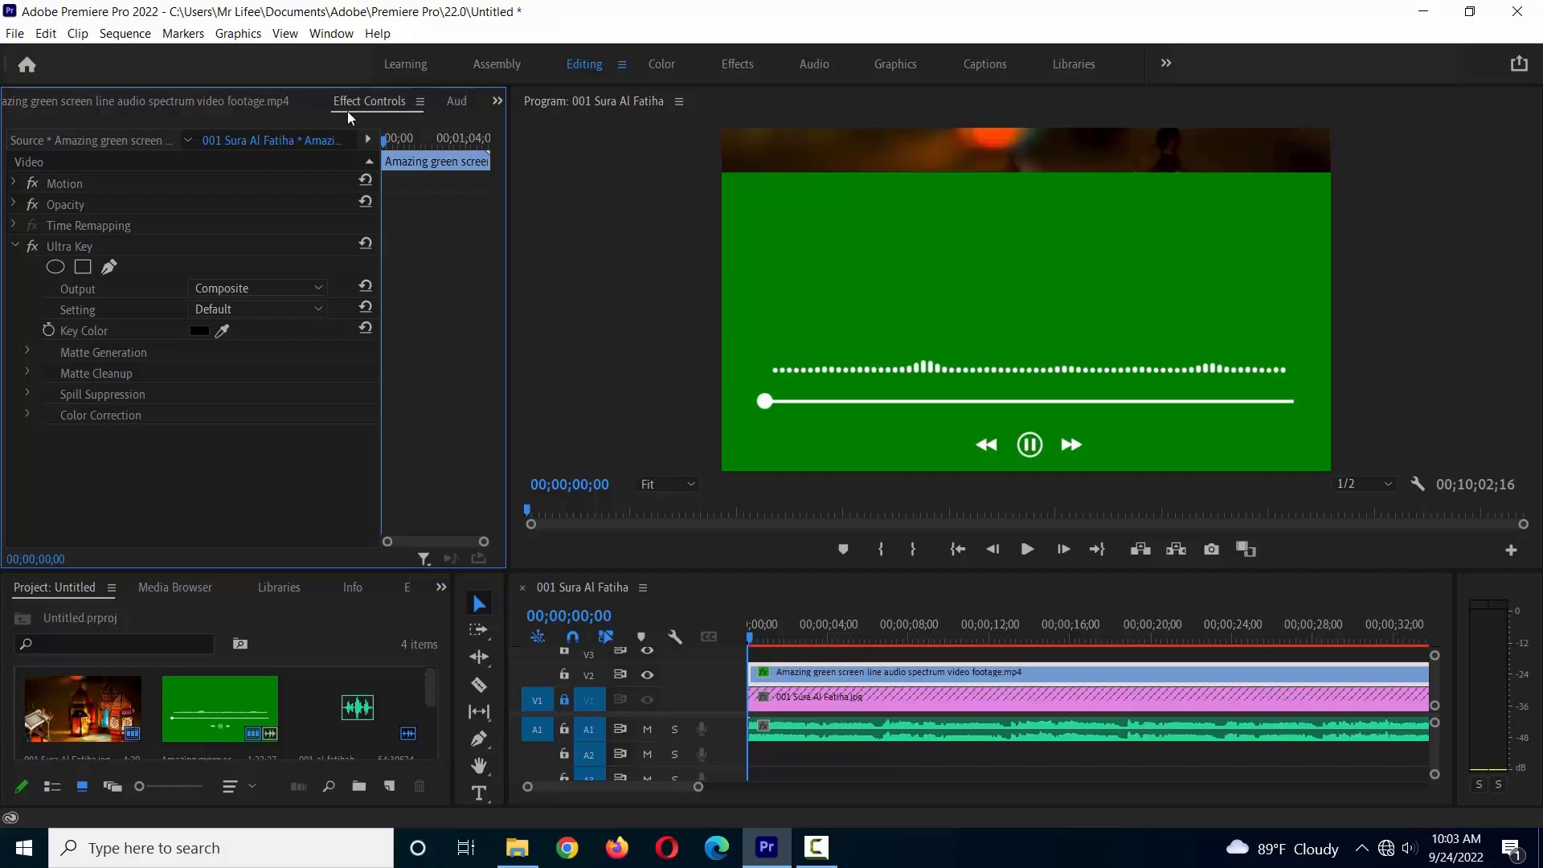
pyautogui.click(310, 103)
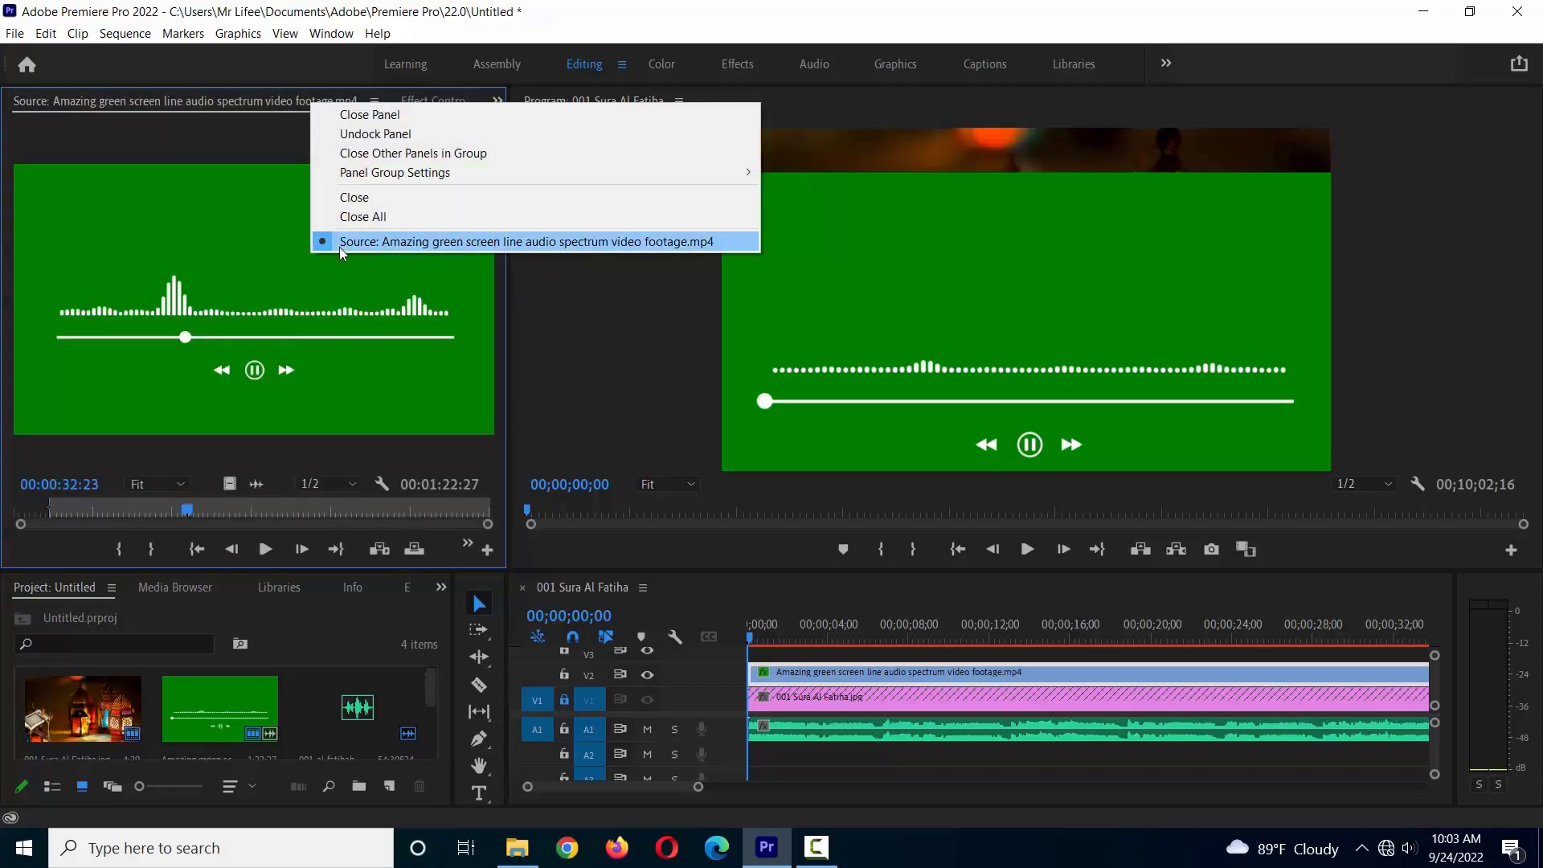
pyautogui.click(553, 349)
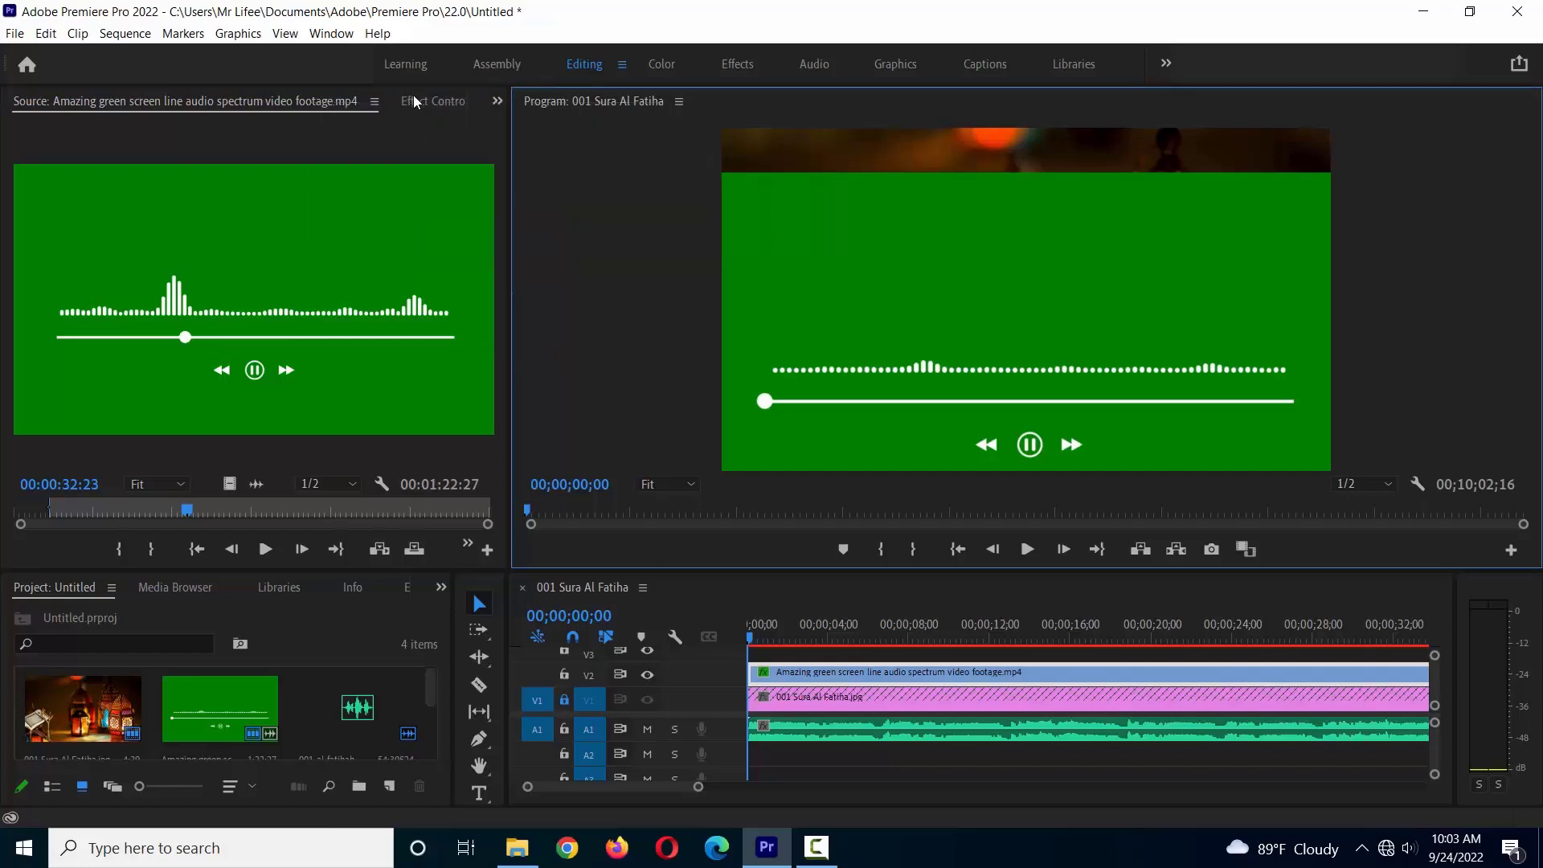
pyautogui.click(413, 98)
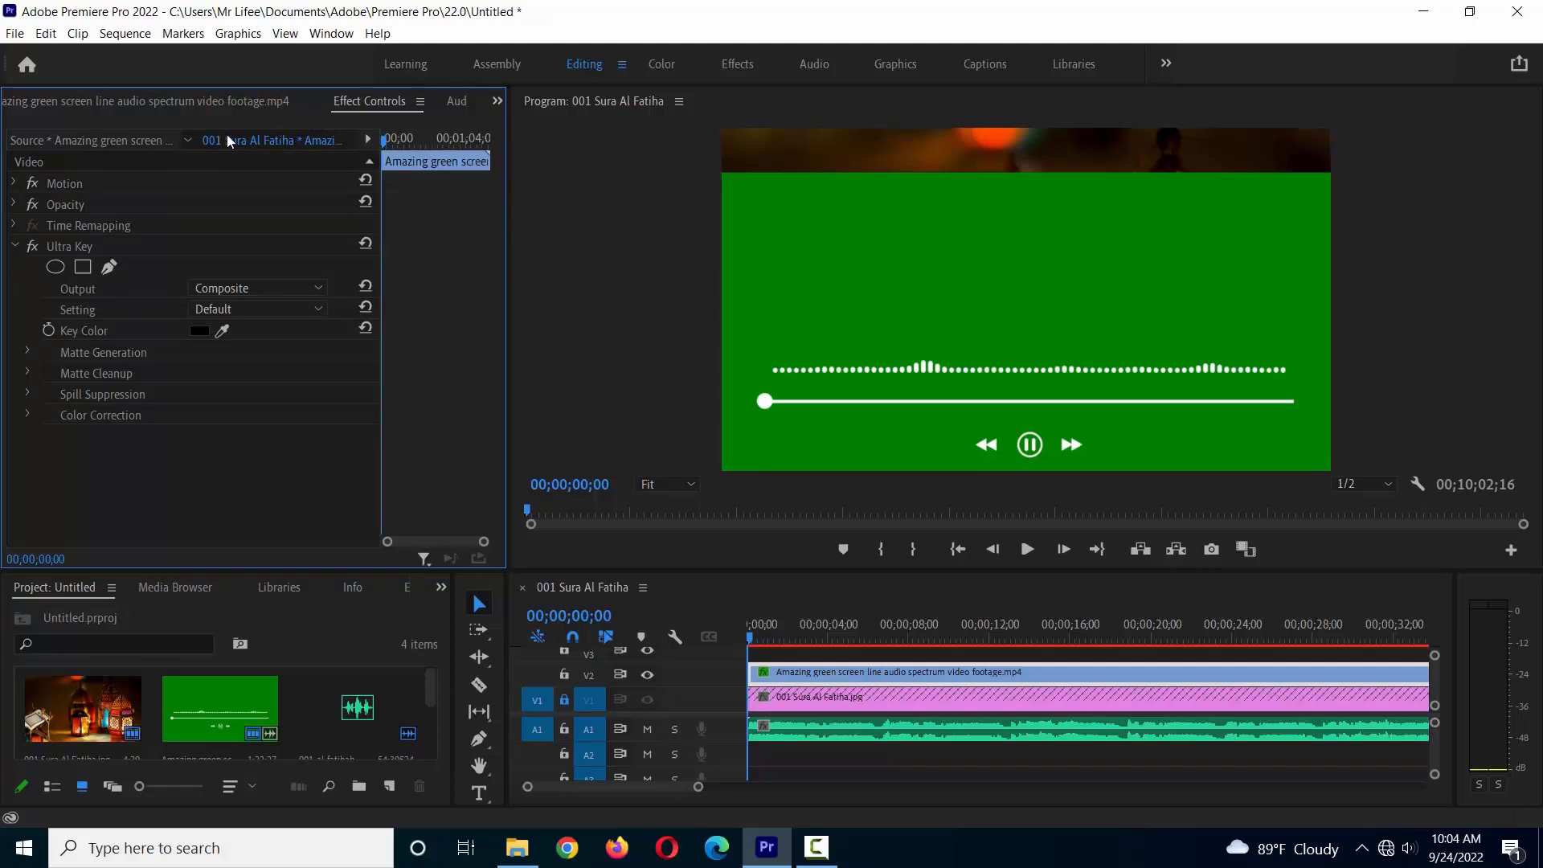
pyautogui.click(69, 331)
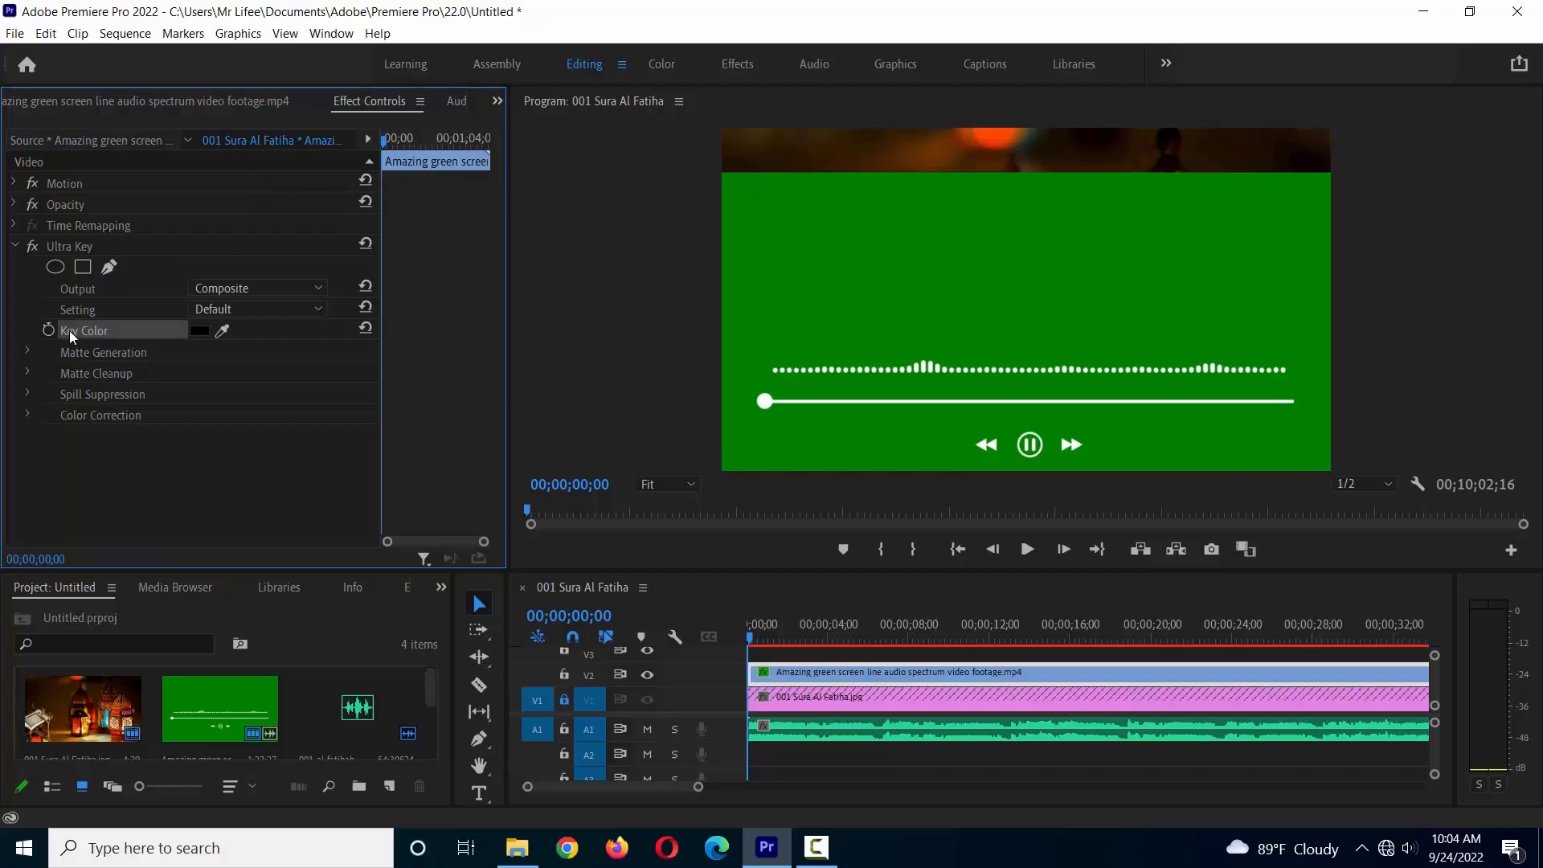
pyautogui.click(200, 332)
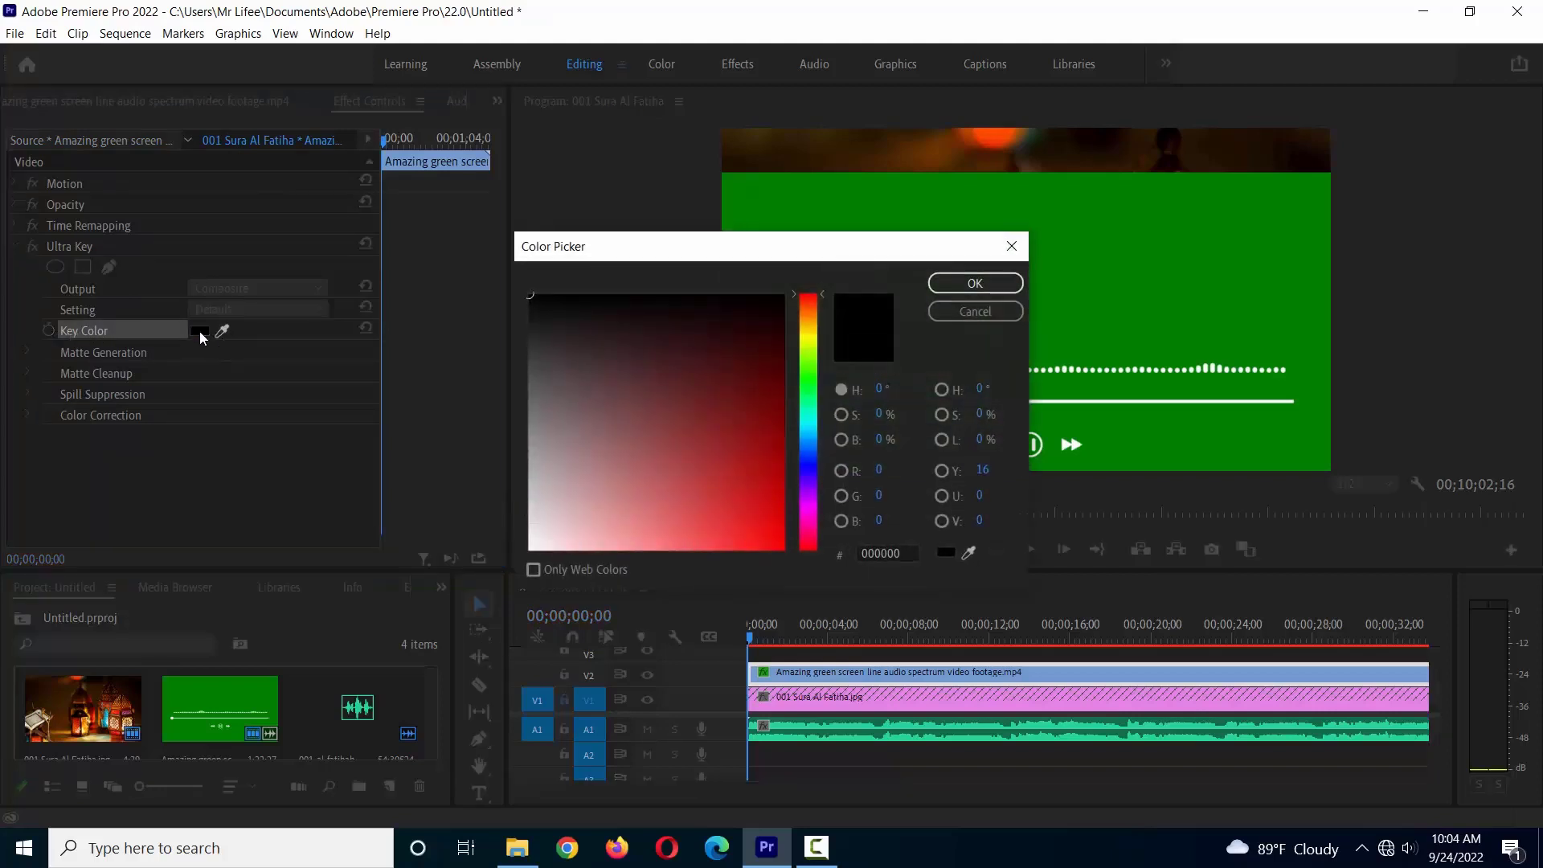
pyautogui.click(968, 553)
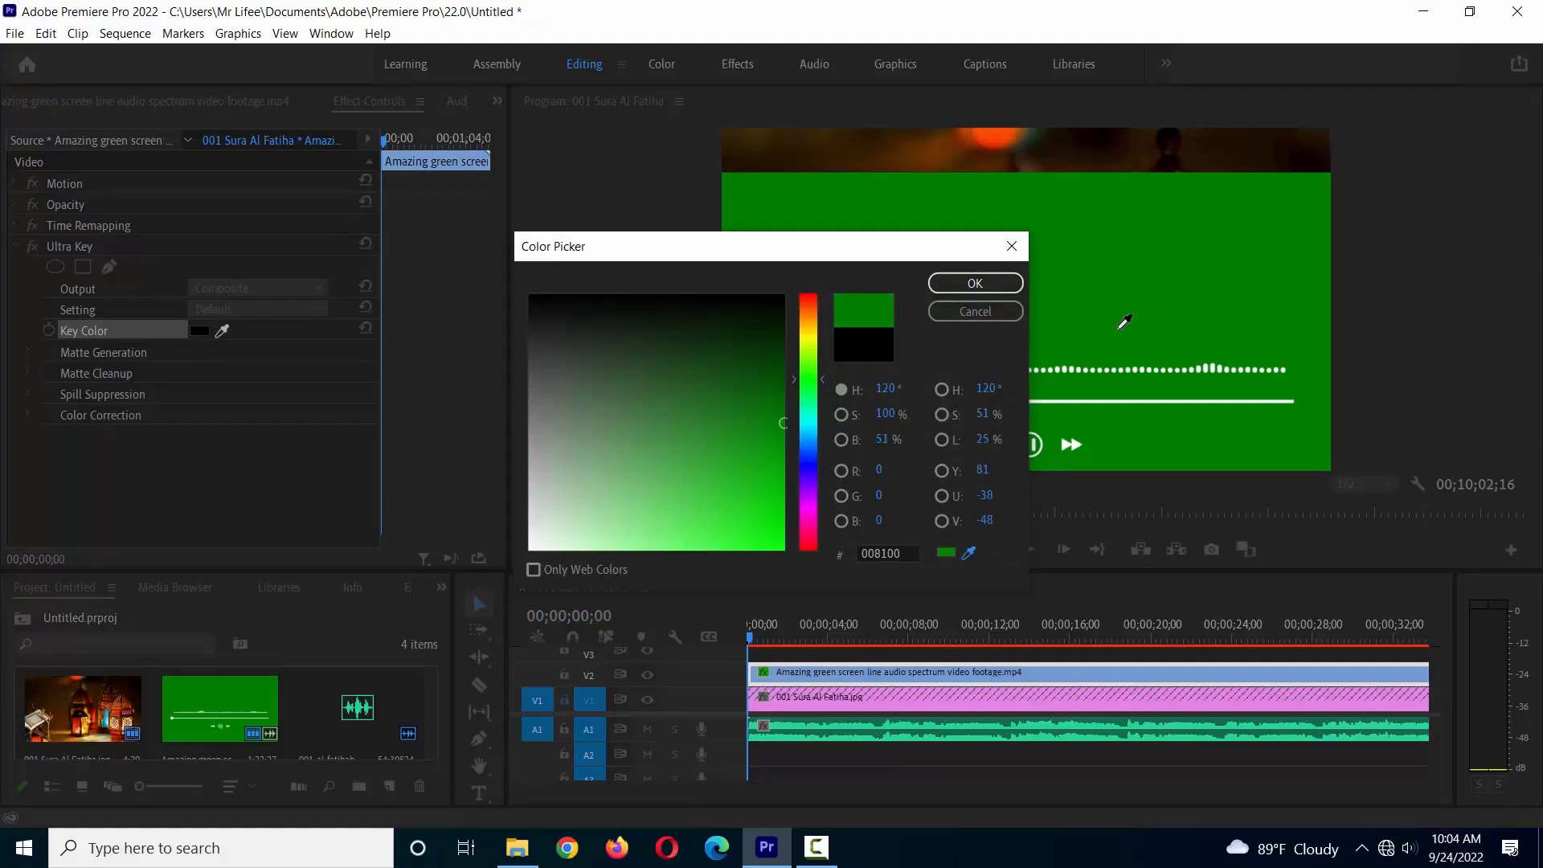
pyautogui.click(973, 288)
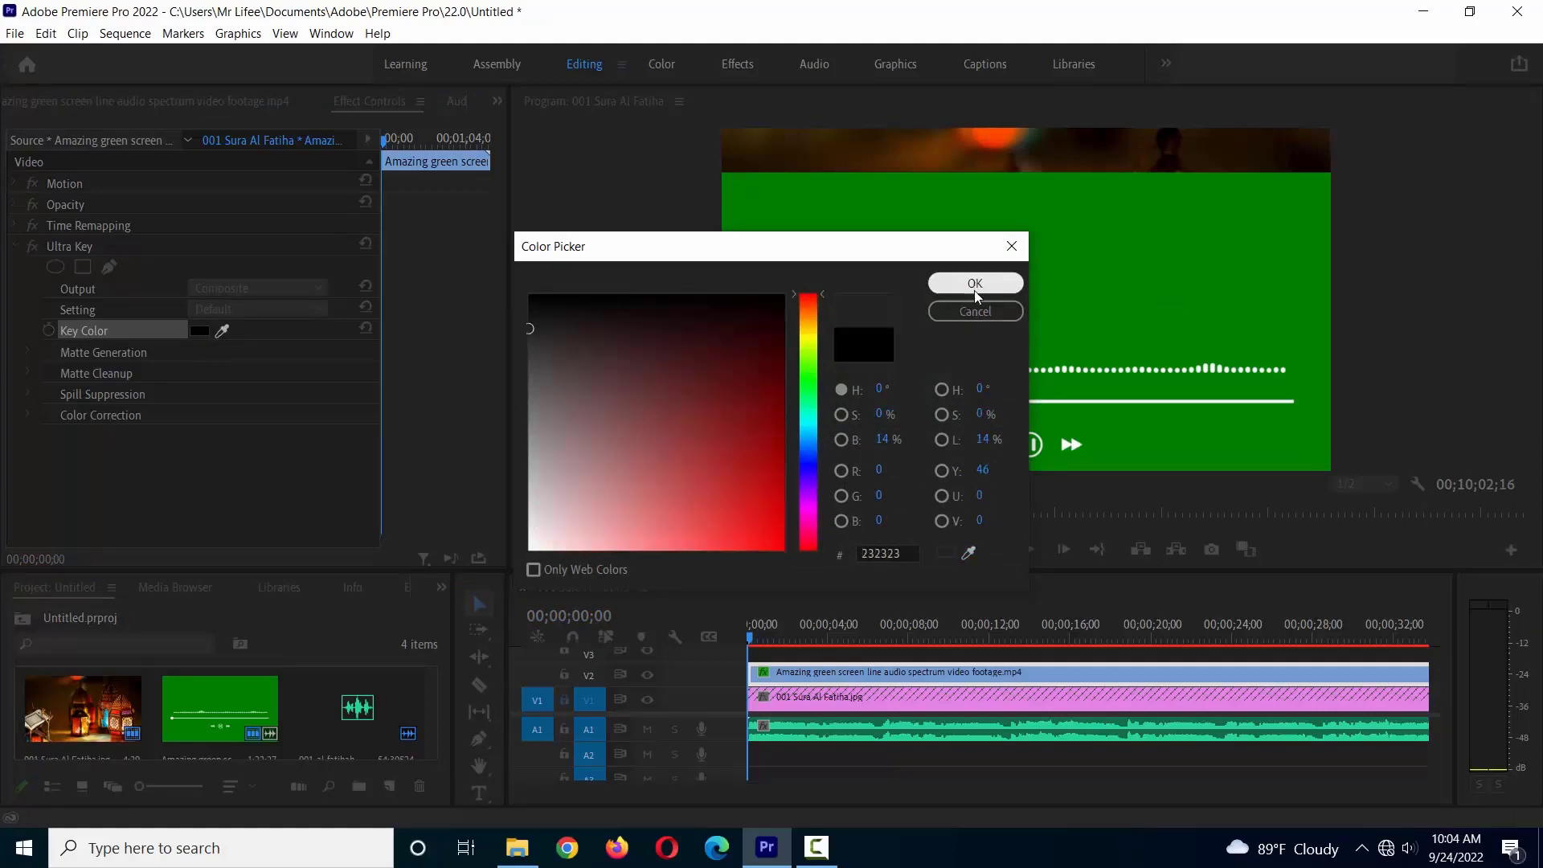
pyautogui.click(976, 311)
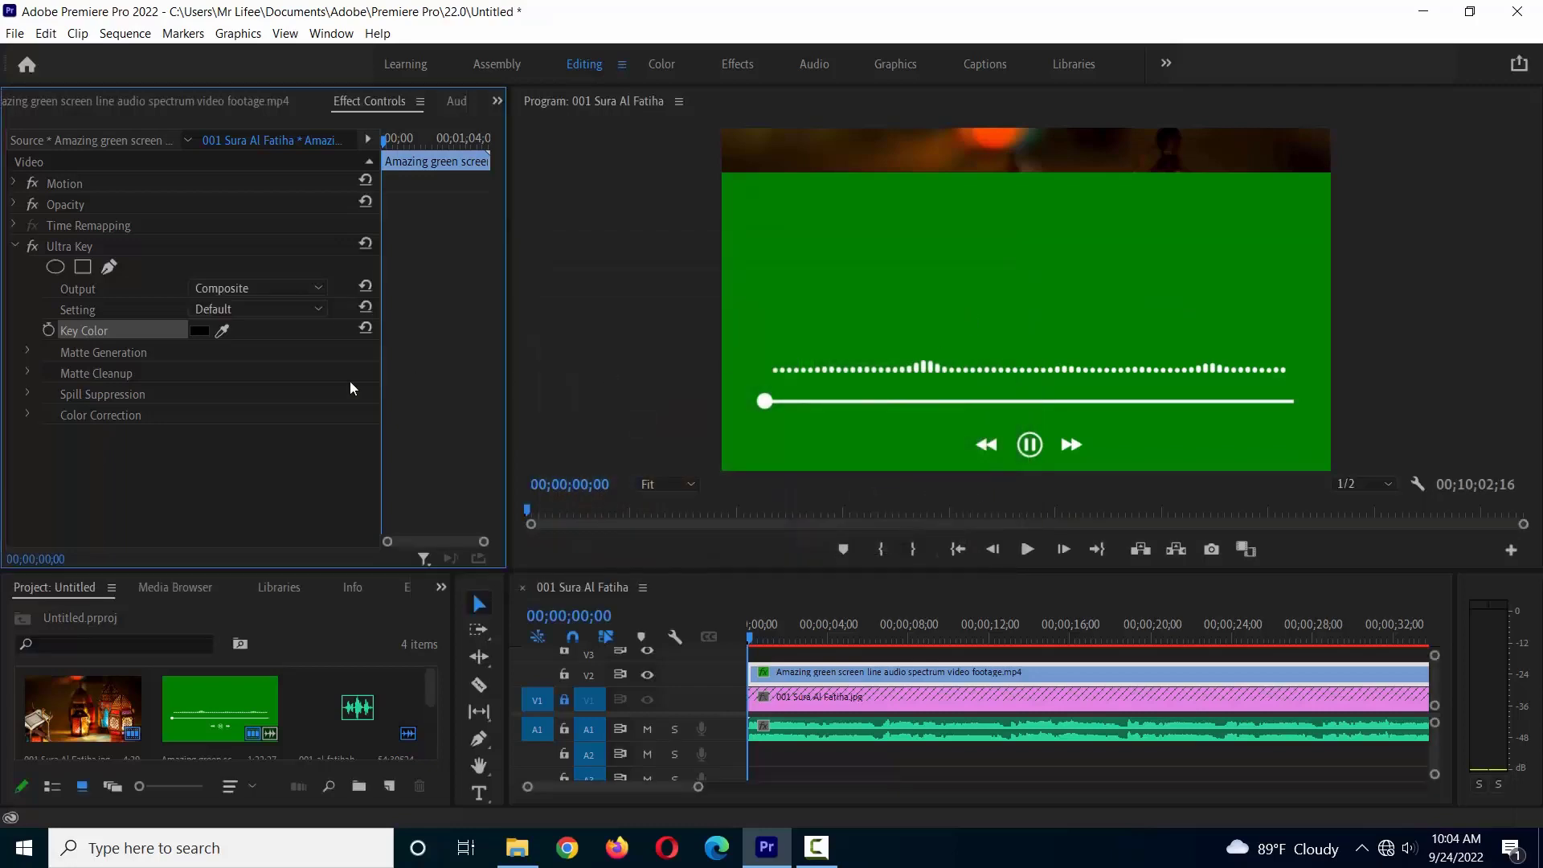
# Sample the clip's green background in the program preview as the Ultra Key key color
pyautogui.click(222, 331)
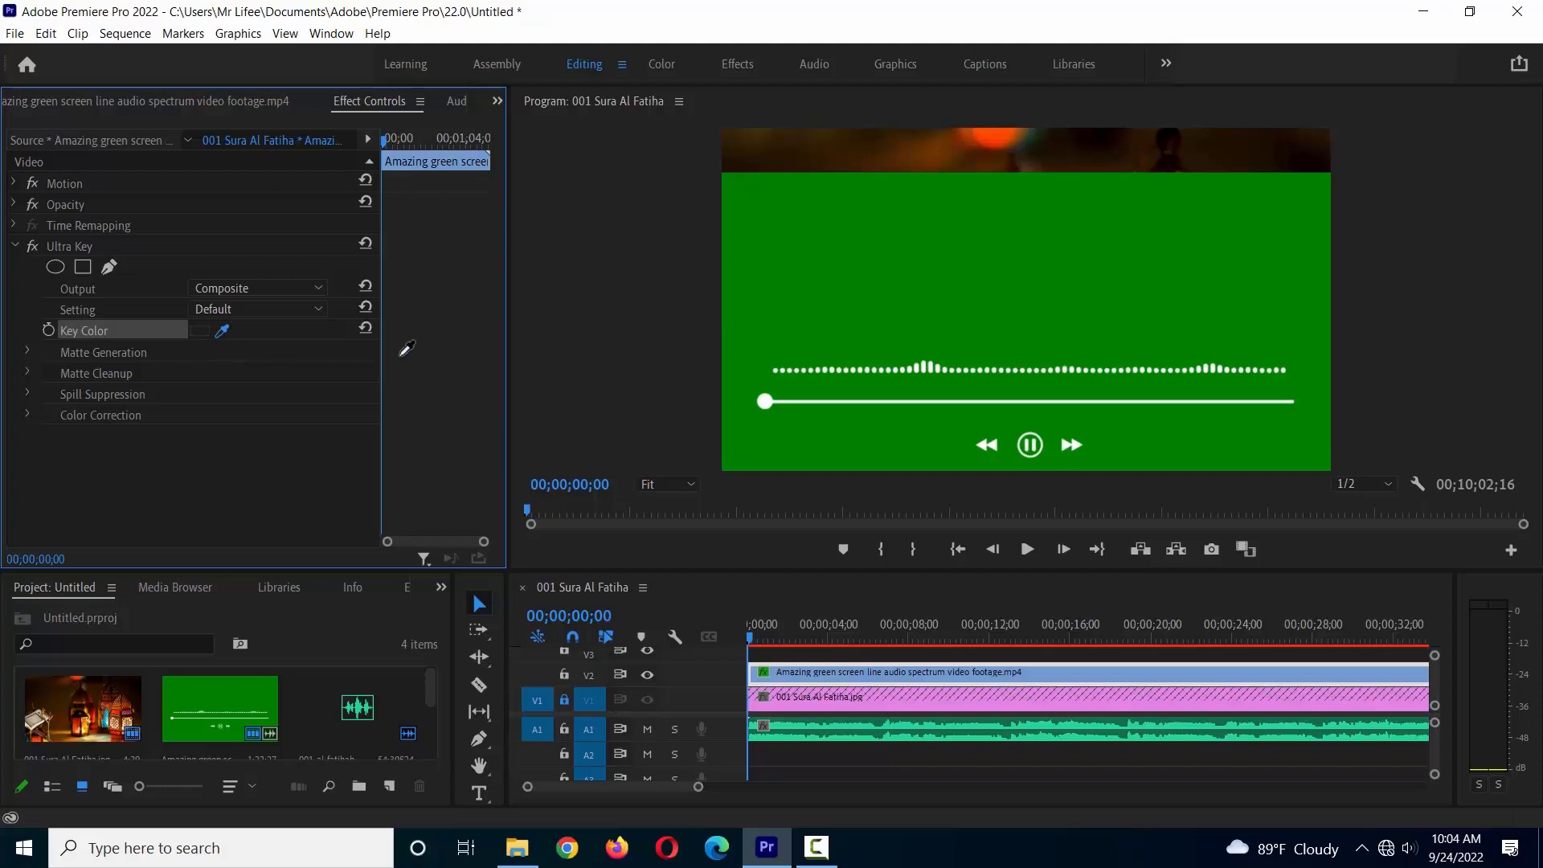
pyautogui.click(1031, 318)
pyautogui.click(1117, 427)
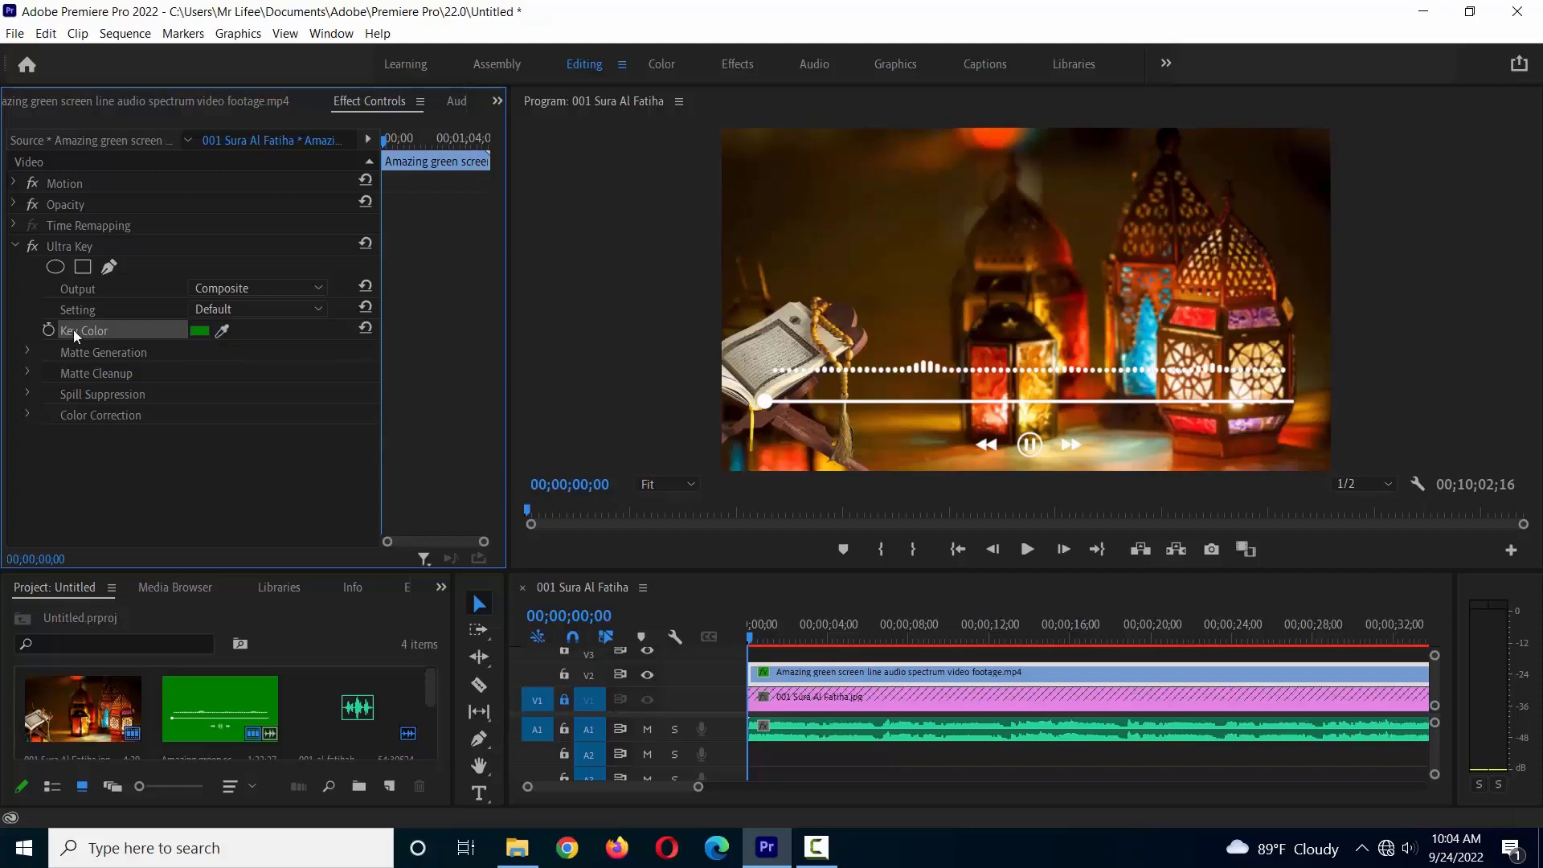
# Set Ultra Key's matte generation to transparency 11, highlight 6 and shadow 39, and play back the keyed result
pyautogui.click(28, 347)
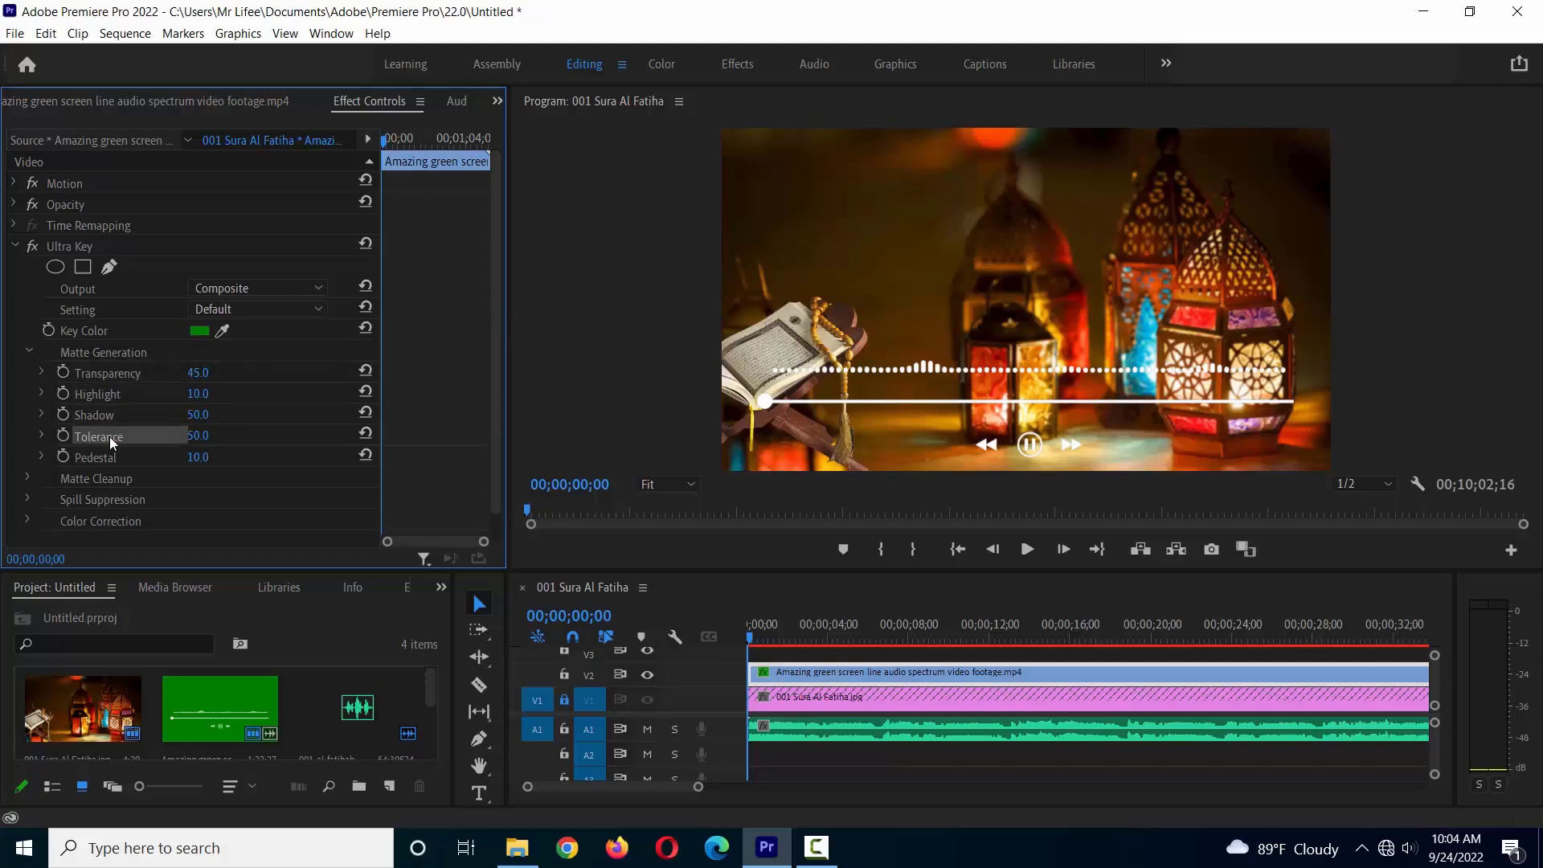
pyautogui.moveTo(198, 372); pyautogui.dragTo(195, 415)
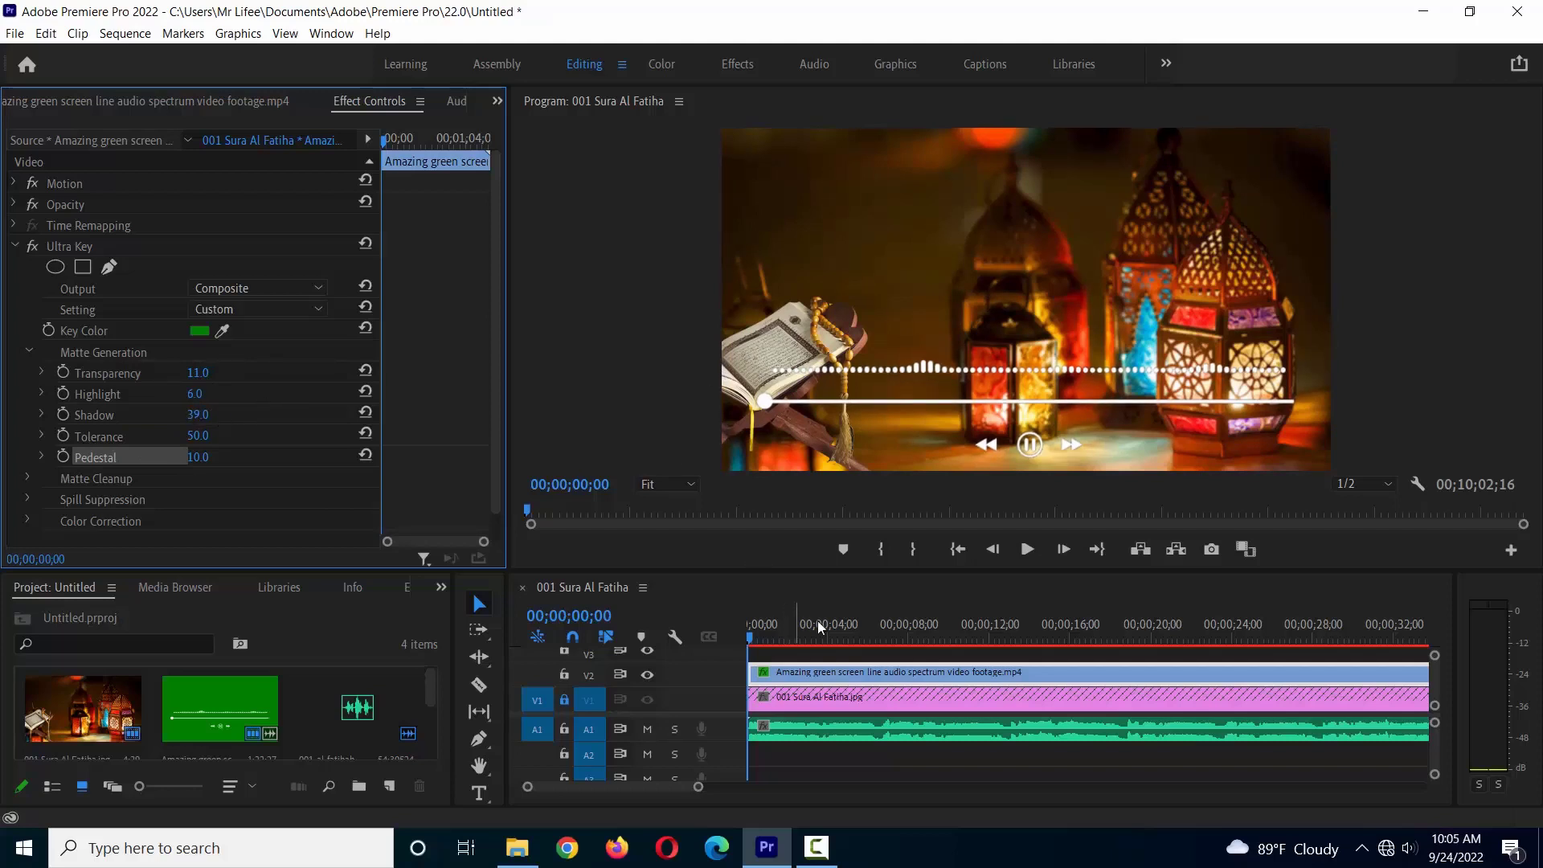
pyautogui.click(1027, 549)
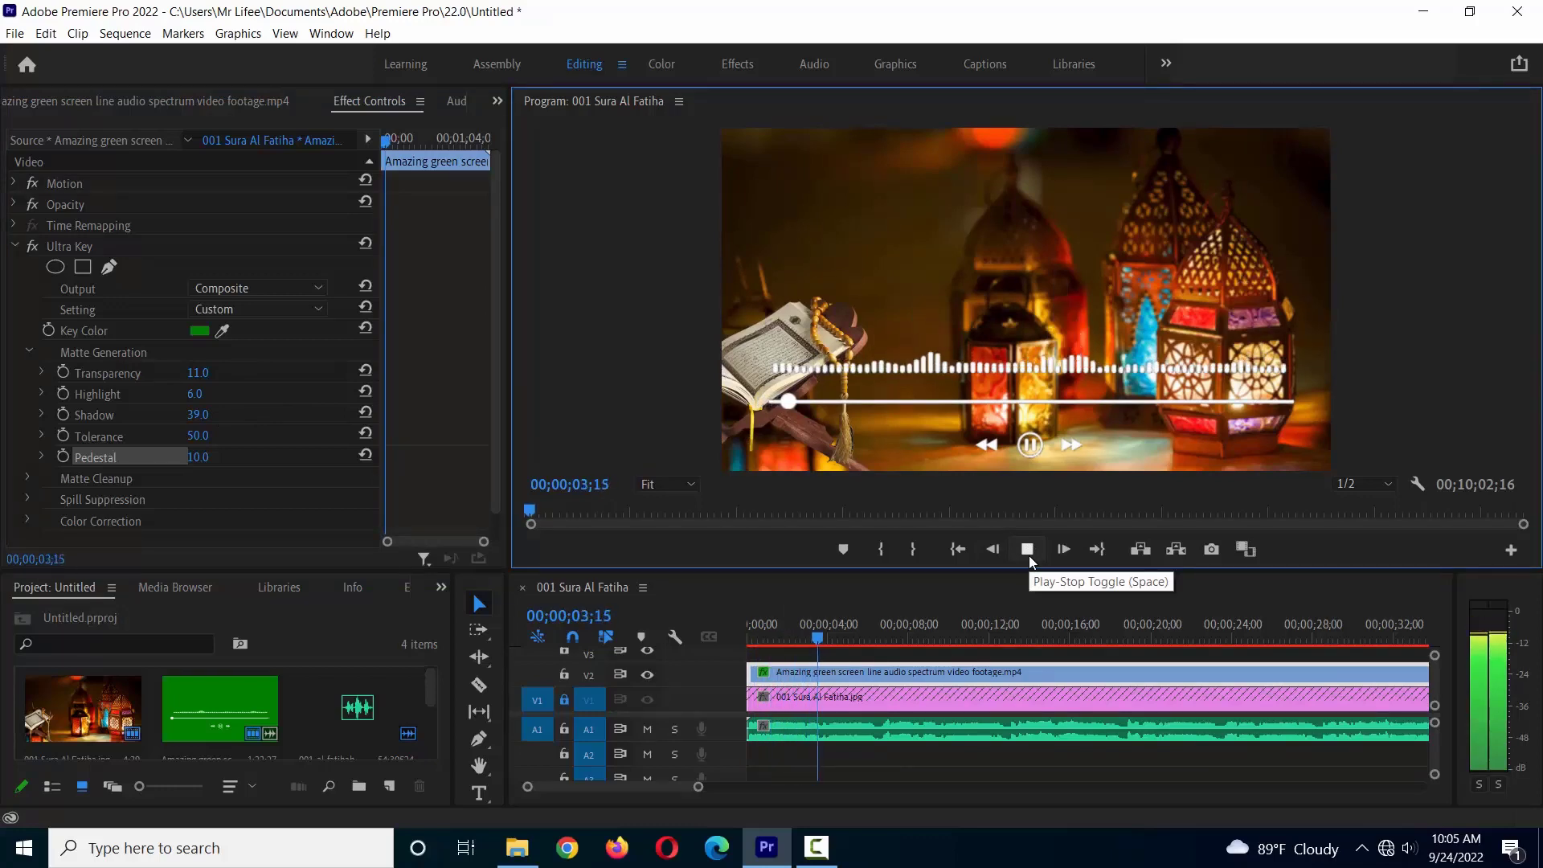
# Bring Green screen audio spectrum.mp4 from File Explorer onto track V3 and align it with the start of the sequence
pyautogui.click(517, 848)
pyautogui.moveTo(228, 329); pyautogui.dragTo(794, 654)
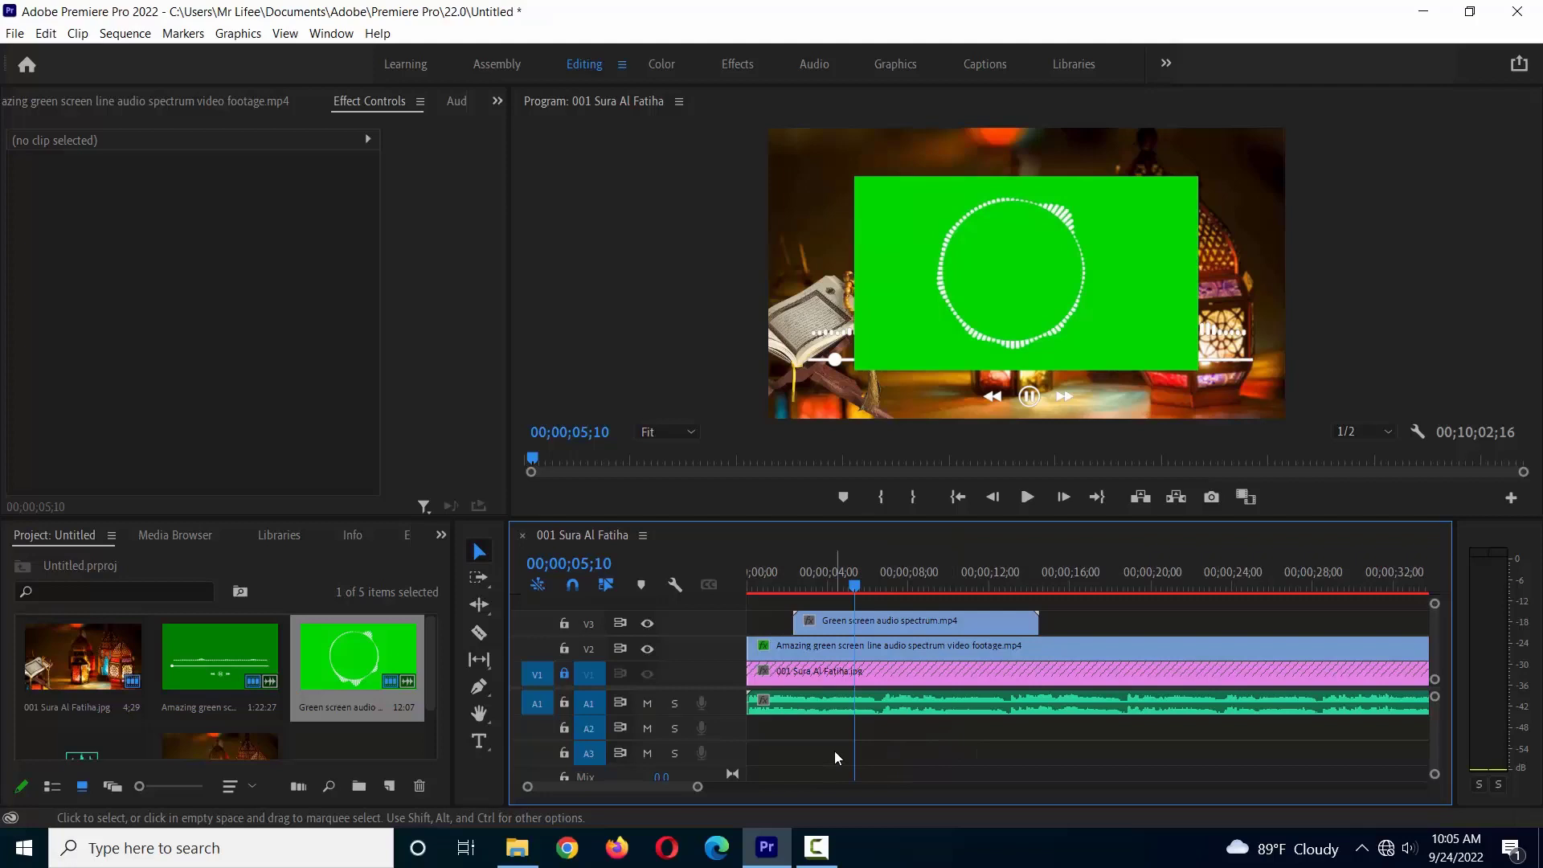
pyautogui.click(880, 622)
pyautogui.click(844, 592)
pyautogui.moveTo(844, 591); pyautogui.dragTo(737, 610)
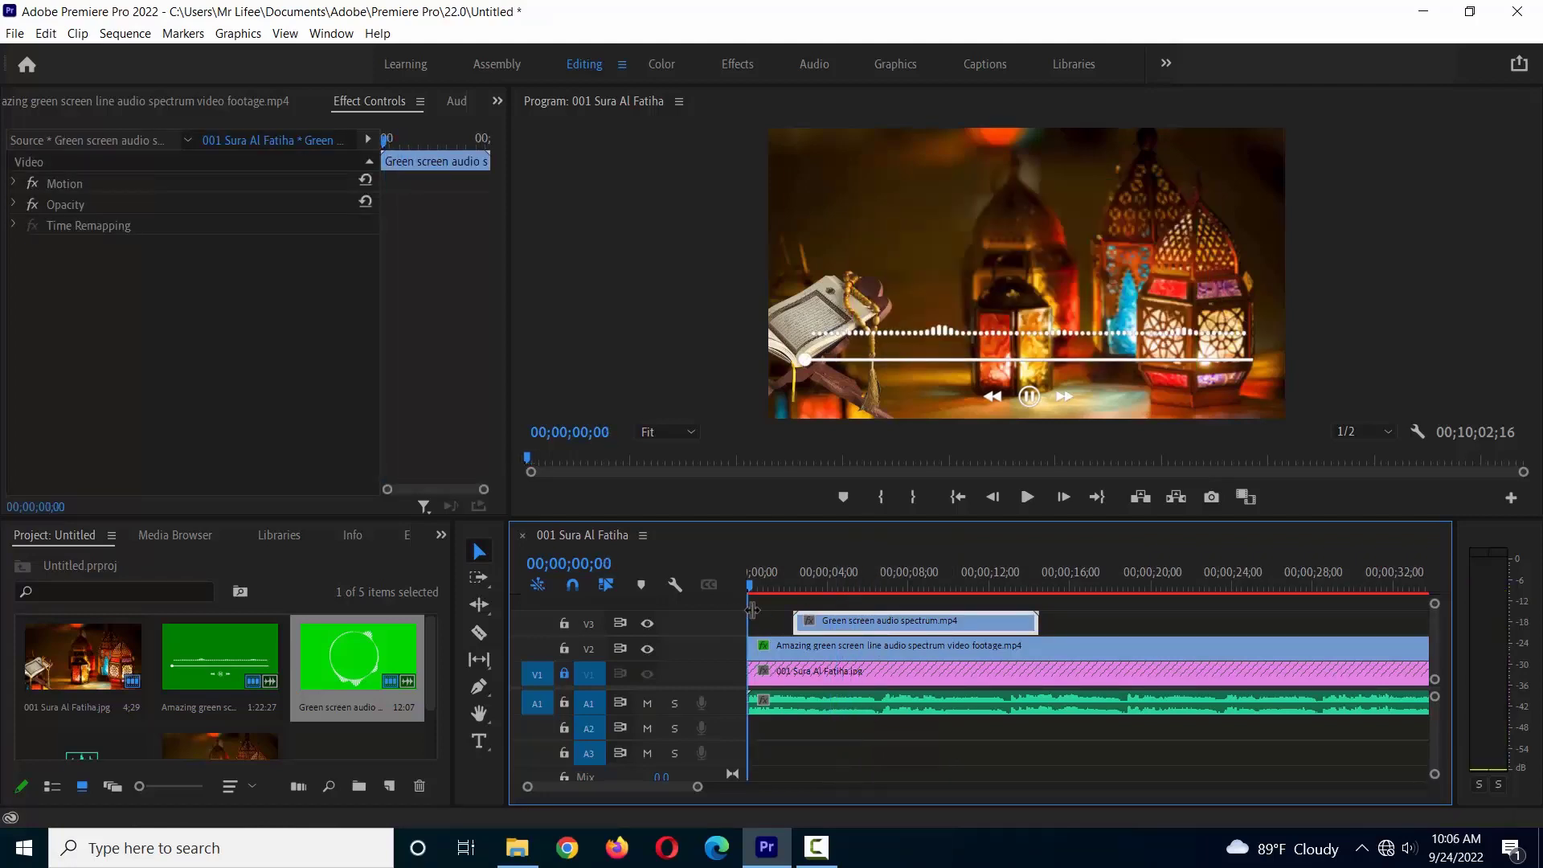
pyautogui.moveTo(834, 631); pyautogui.dragTo(790, 630)
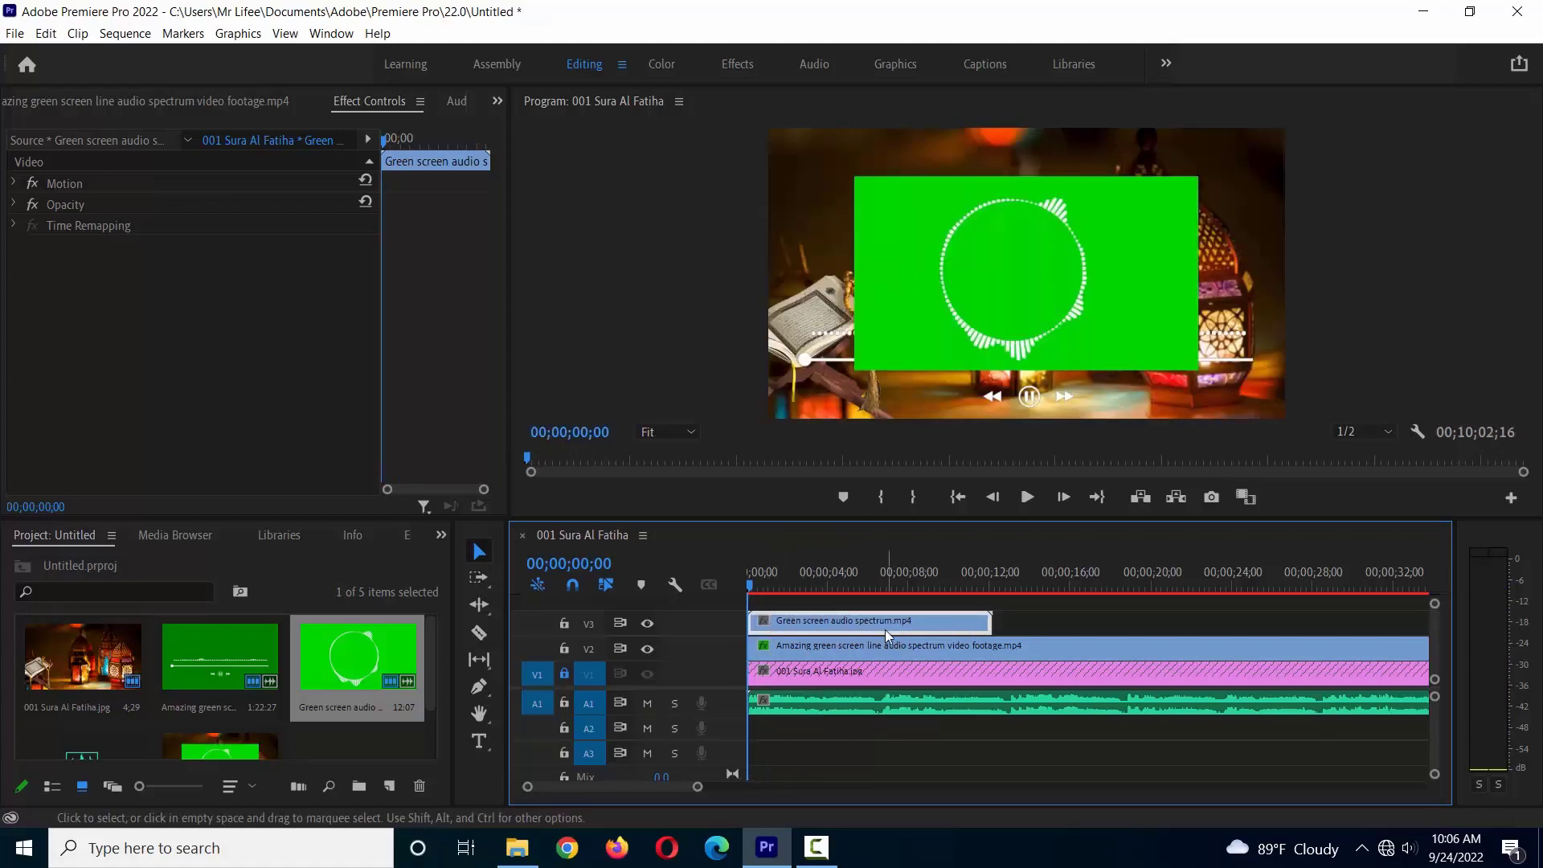
# Apply the Ultra Key effect to the Green screen audio spectrum.mp4 clip on track V3
pyautogui.click(738, 70)
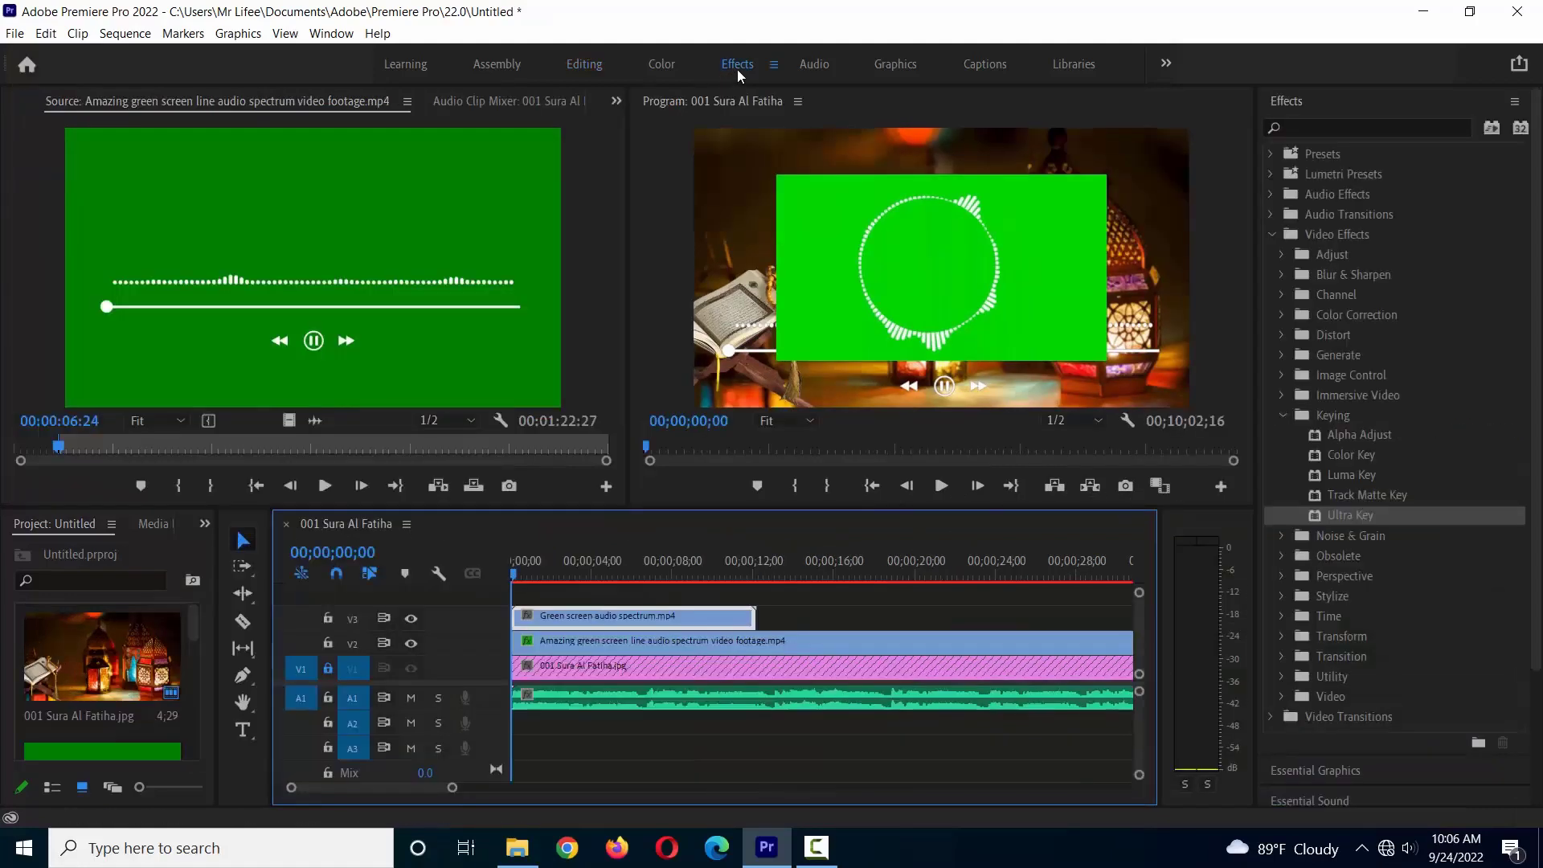
pyautogui.moveTo(1350, 515); pyautogui.dragTo(704, 627)
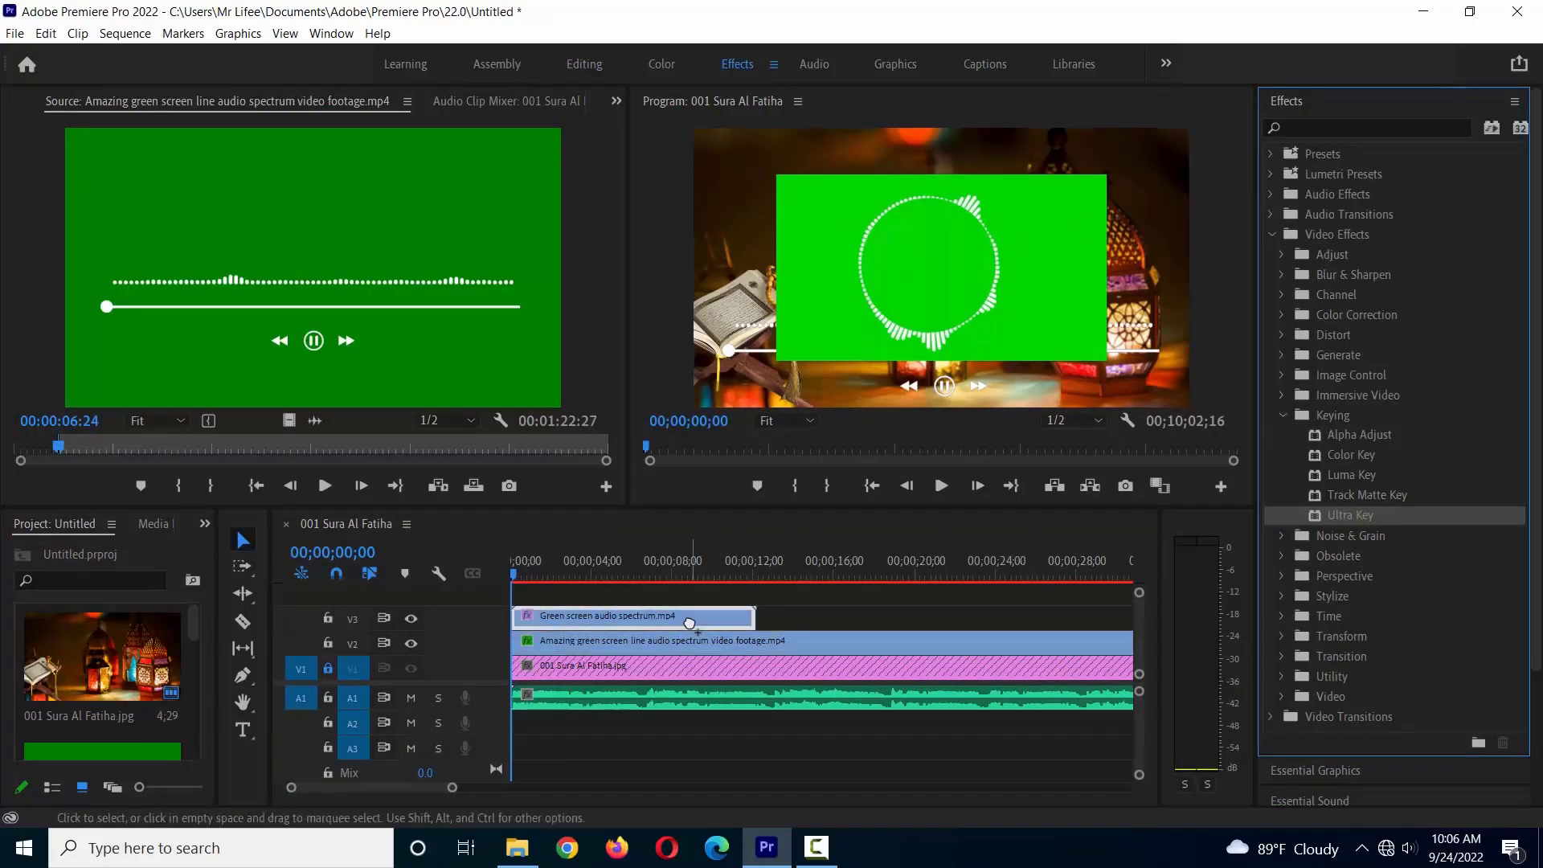
pyautogui.click(407, 101)
pyautogui.click(354, 72)
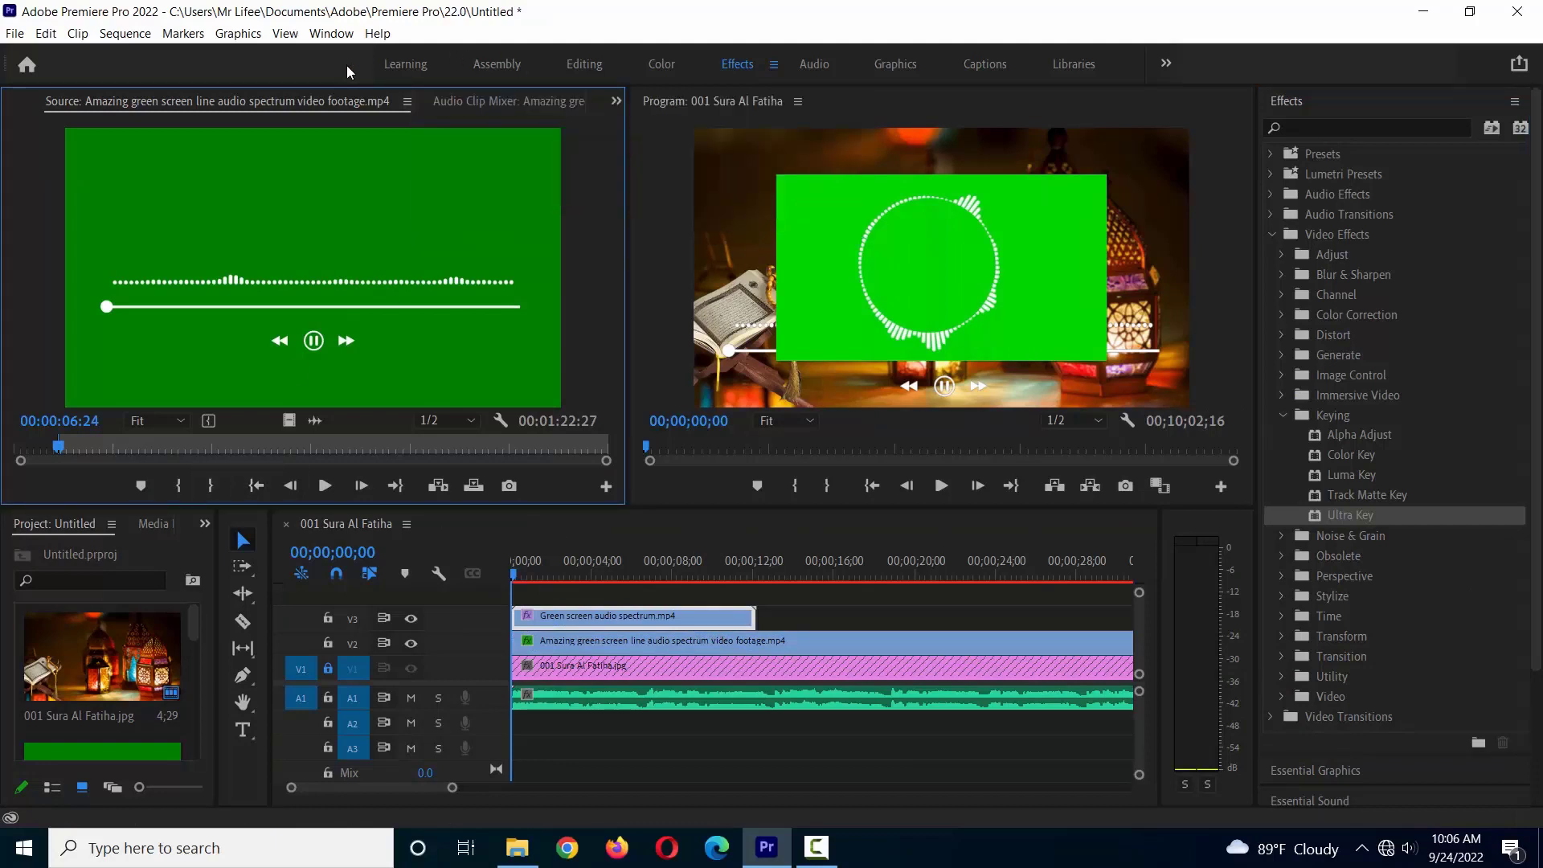
# Return to the Editing workspace and sample the circular spectrum clip's green background as the Ultra Key key color
pyautogui.click(586, 75)
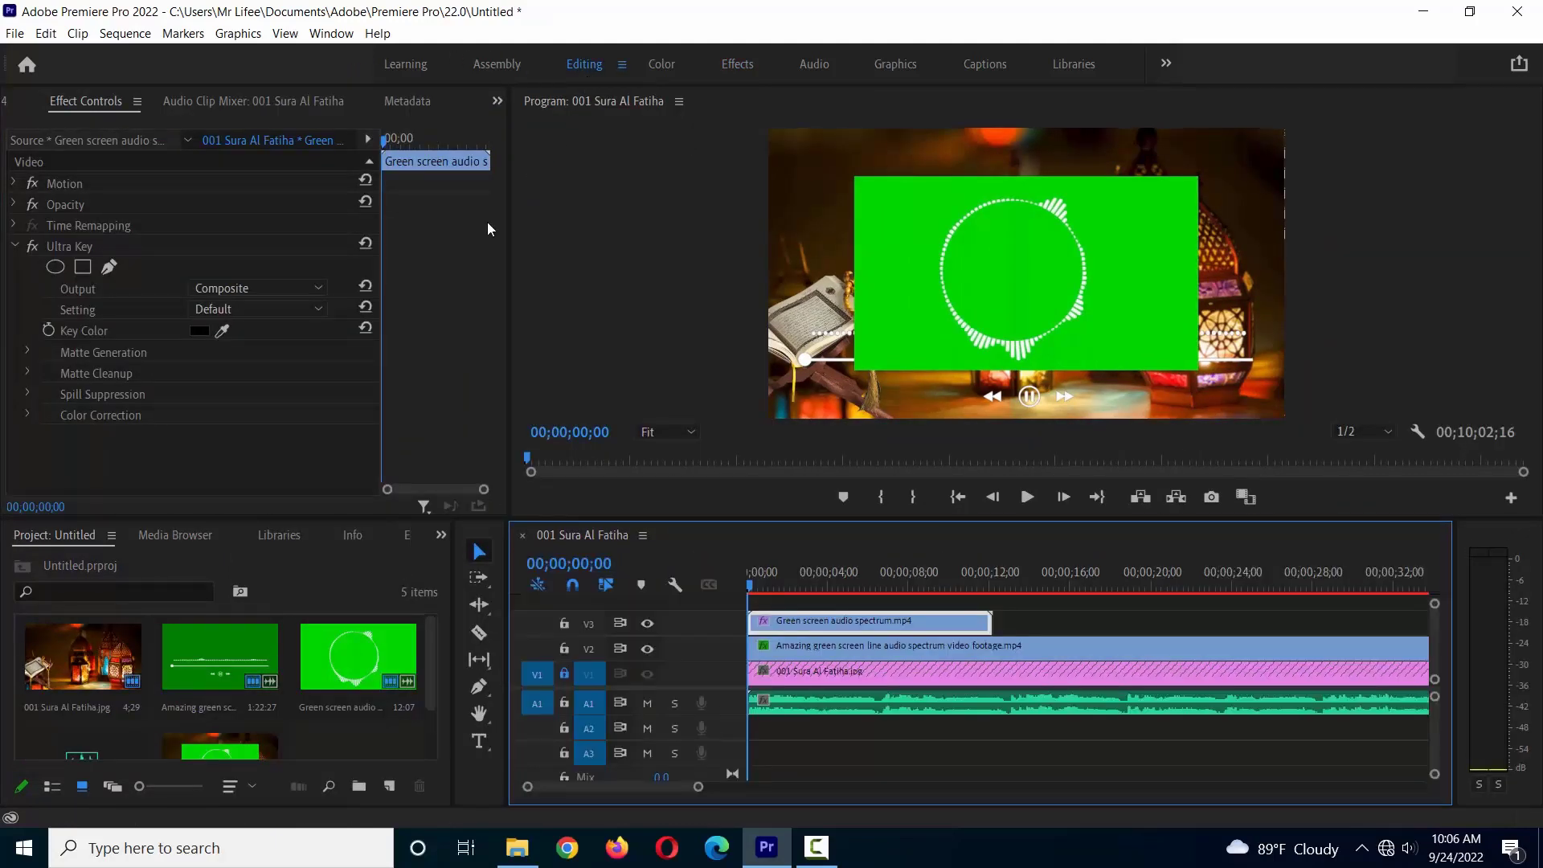
pyautogui.click(222, 330)
pyautogui.moveTo(306, 354); pyautogui.dragTo(1015, 288)
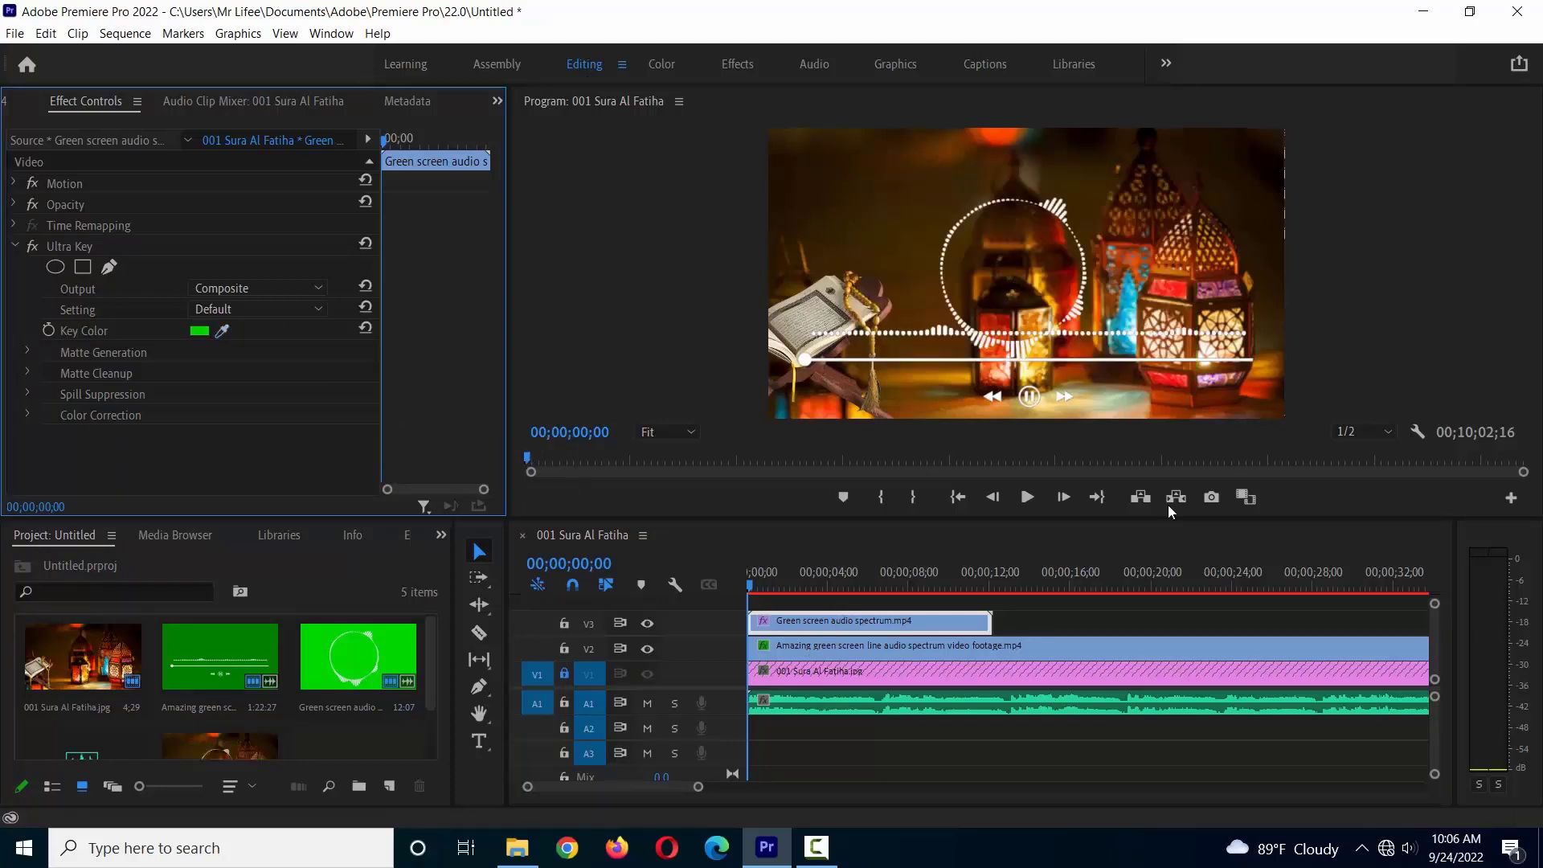
# Scale the circular spectrum down to about 60% of its current size and move it to the upper-left corner of the picture
pyautogui.click(930, 625)
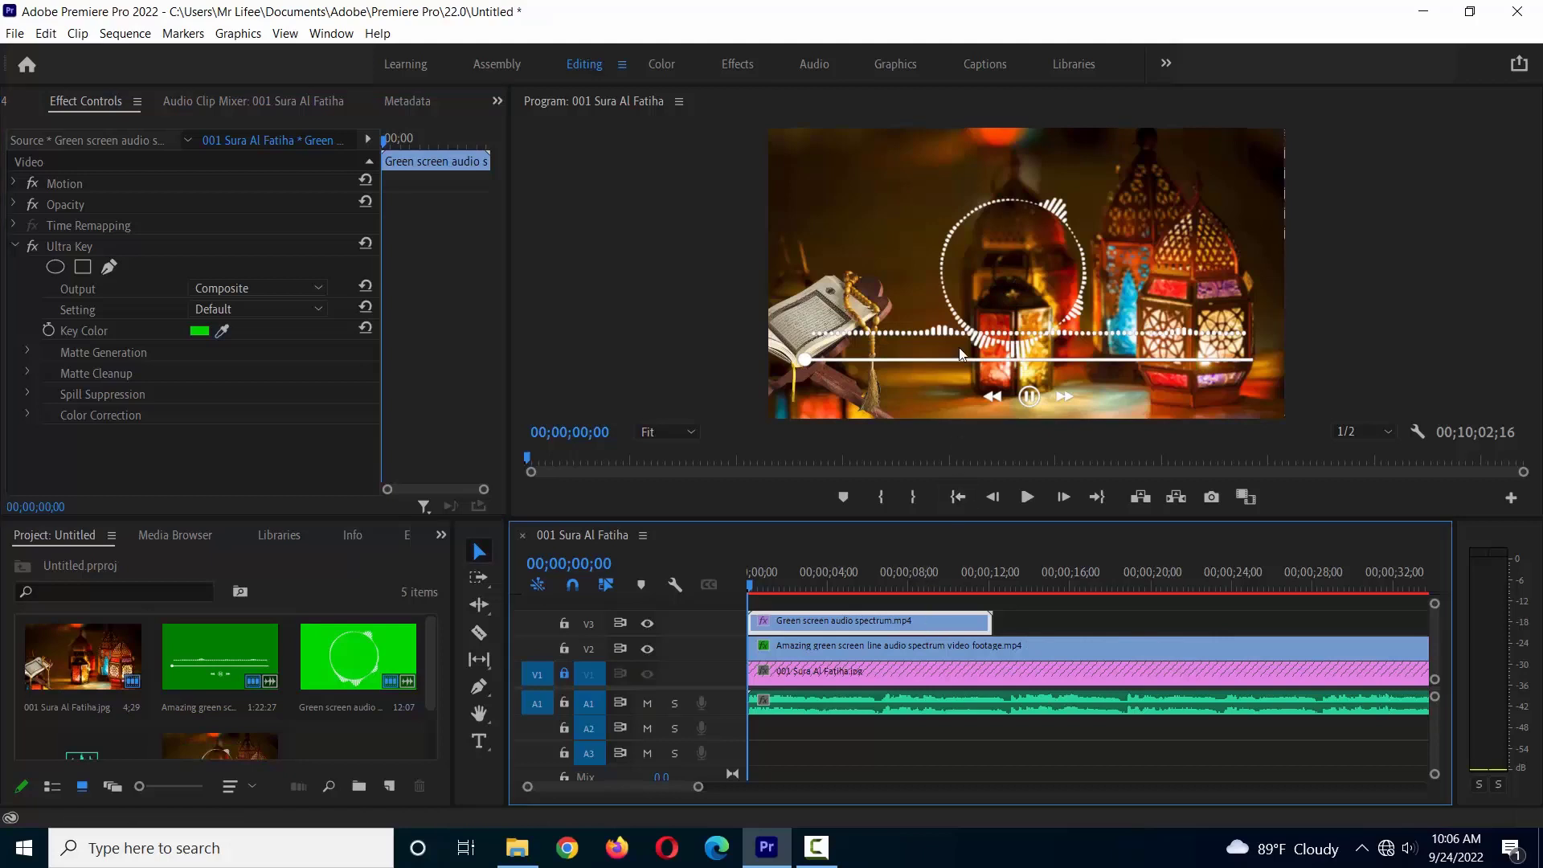
pyautogui.click(998, 278)
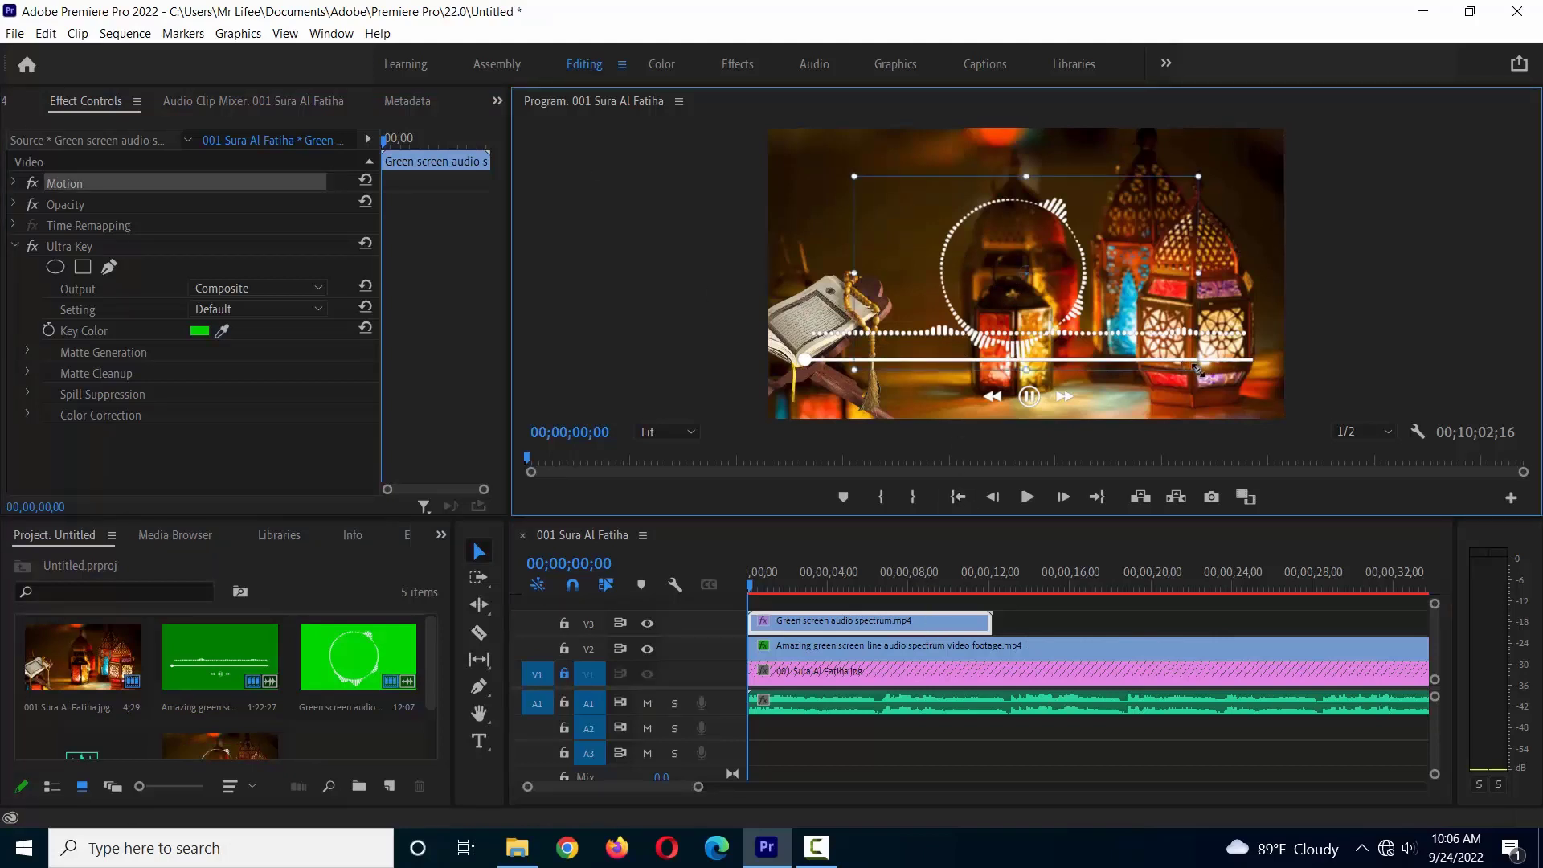
pyautogui.moveTo(1198, 370); pyautogui.dragTo(1141, 332)
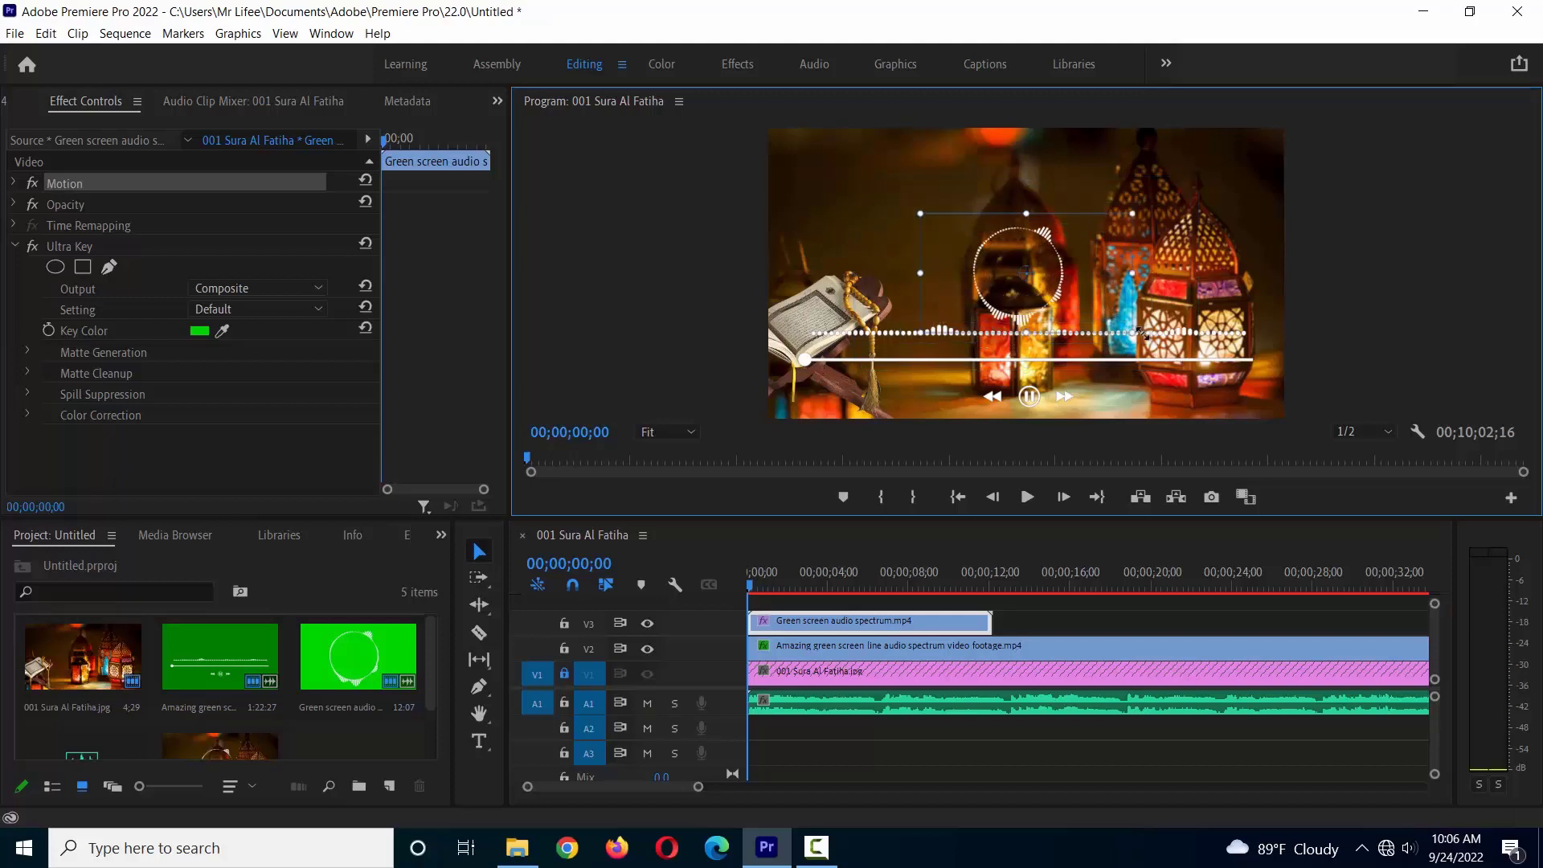
pyautogui.moveTo(1041, 313); pyautogui.dragTo(886, 237)
pyautogui.click(769, 635)
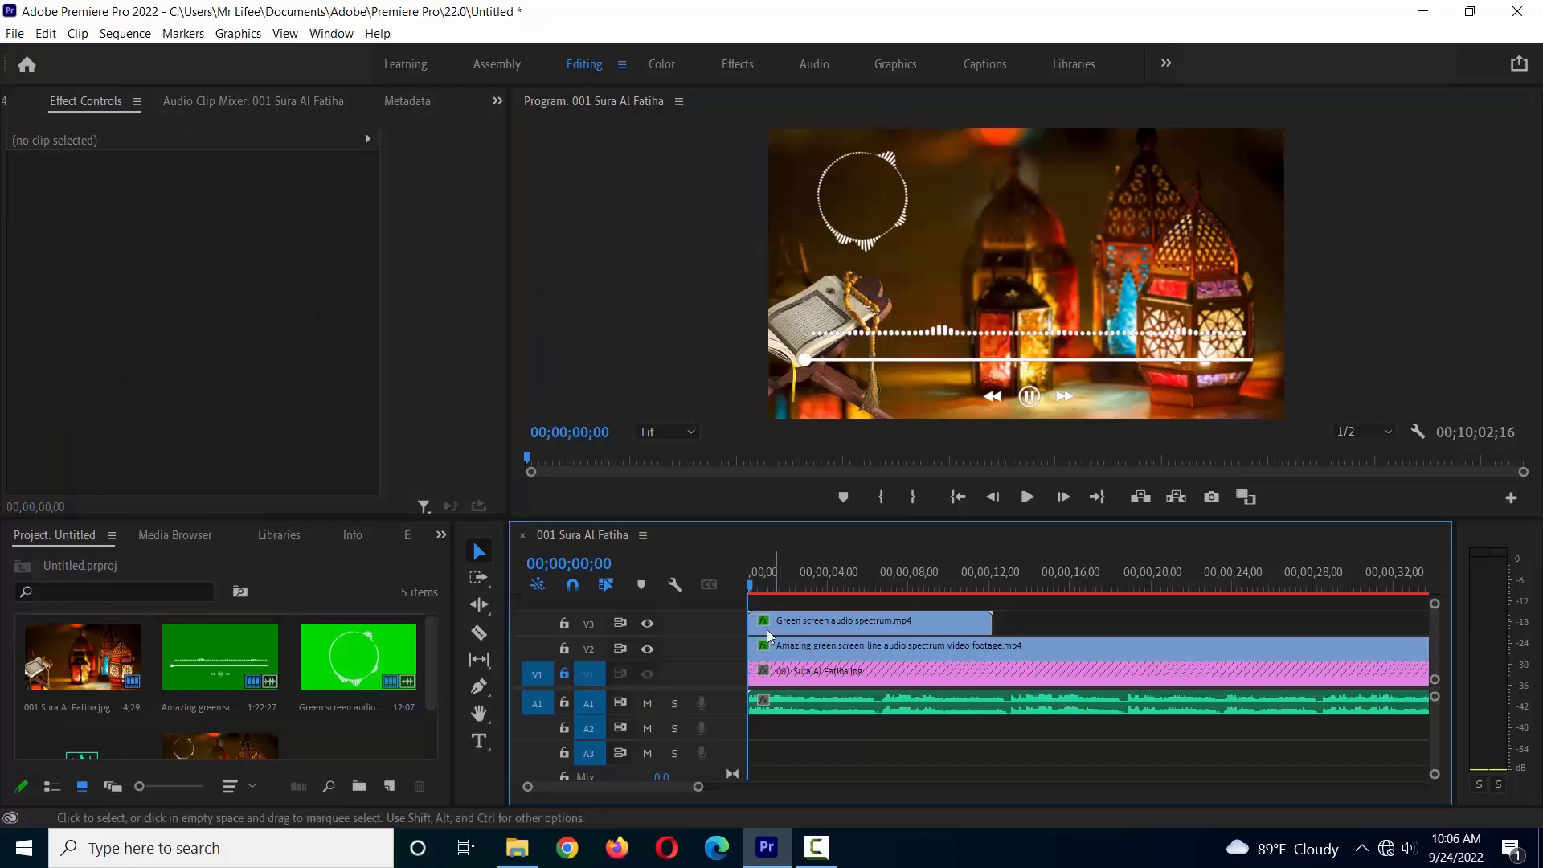
# Play back the sequence to check both keyed spectrums, and return the playhead to the start
pyautogui.click(1027, 497)
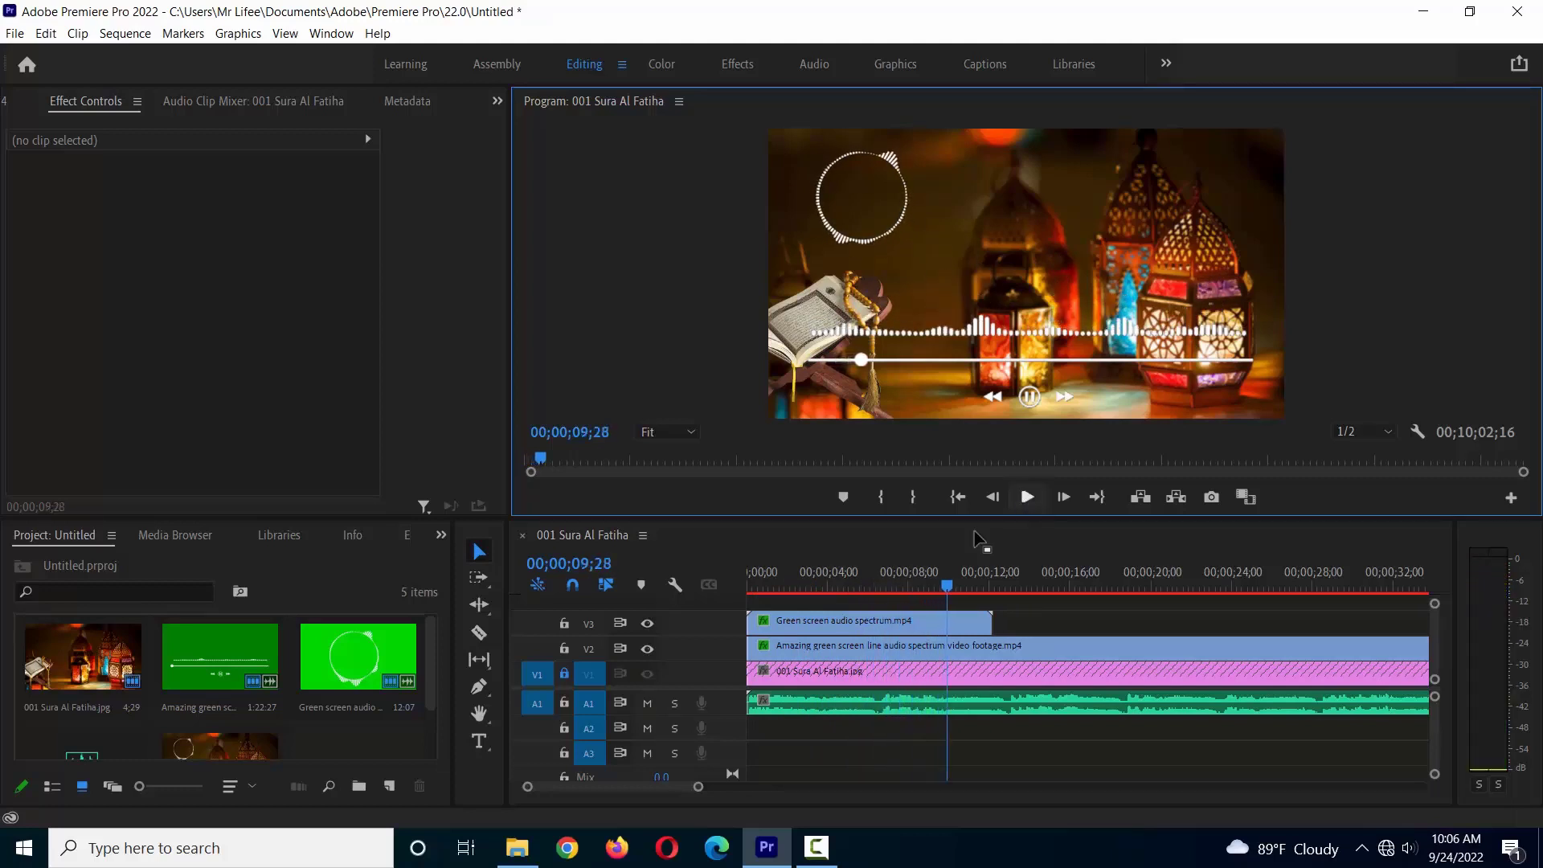
pyautogui.click(1027, 498)
pyautogui.moveTo(847, 581); pyautogui.dragTo(716, 581)
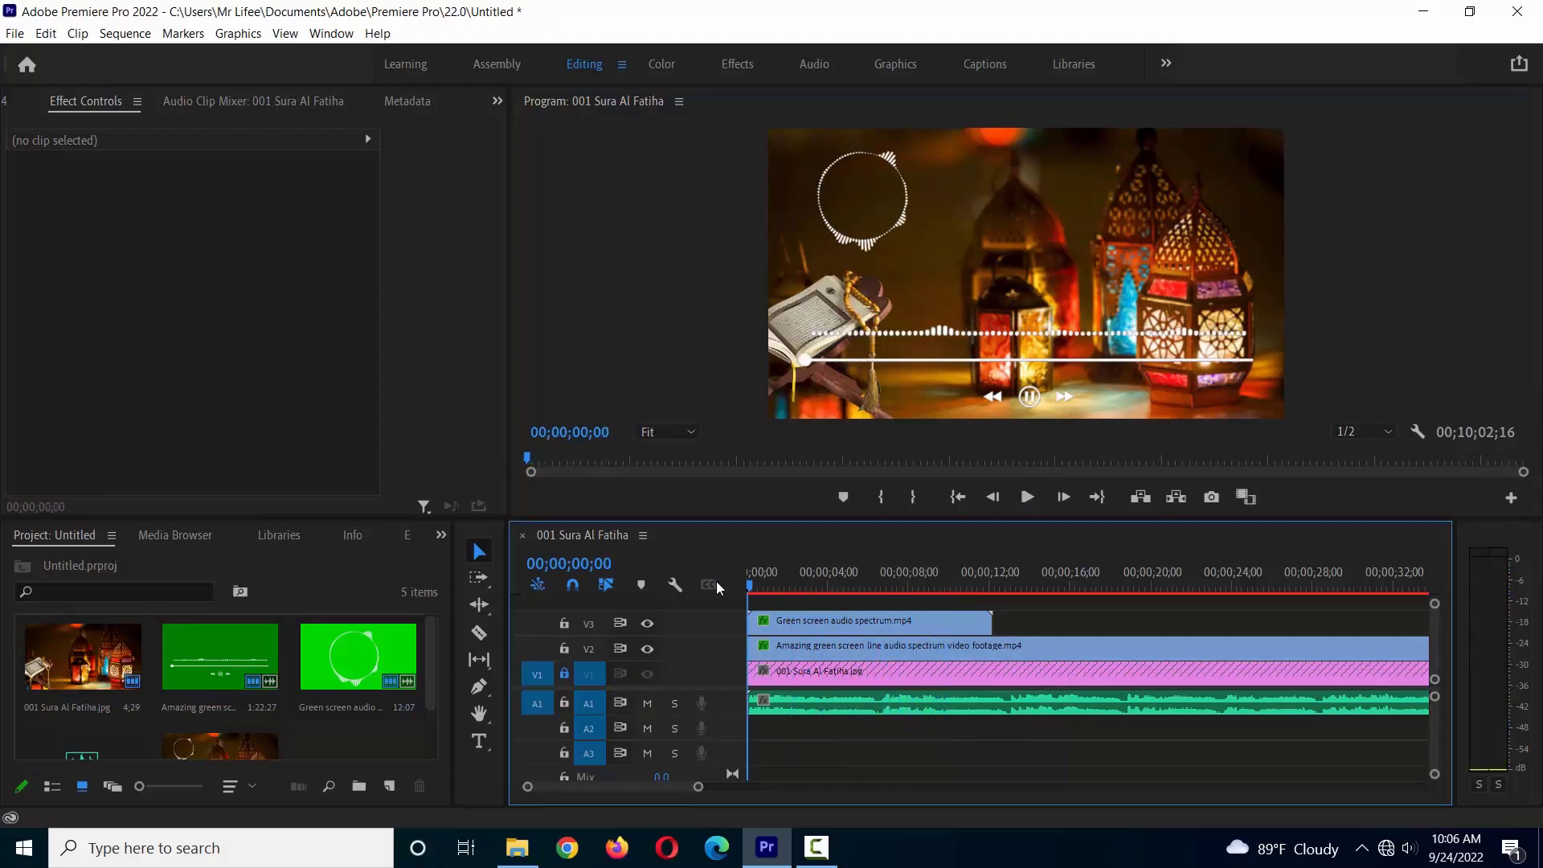
# Add two separate text layers reading "Sura" and "Fatiha" over the circular spectrum
pyautogui.click(479, 743)
pyautogui.click(855, 200)
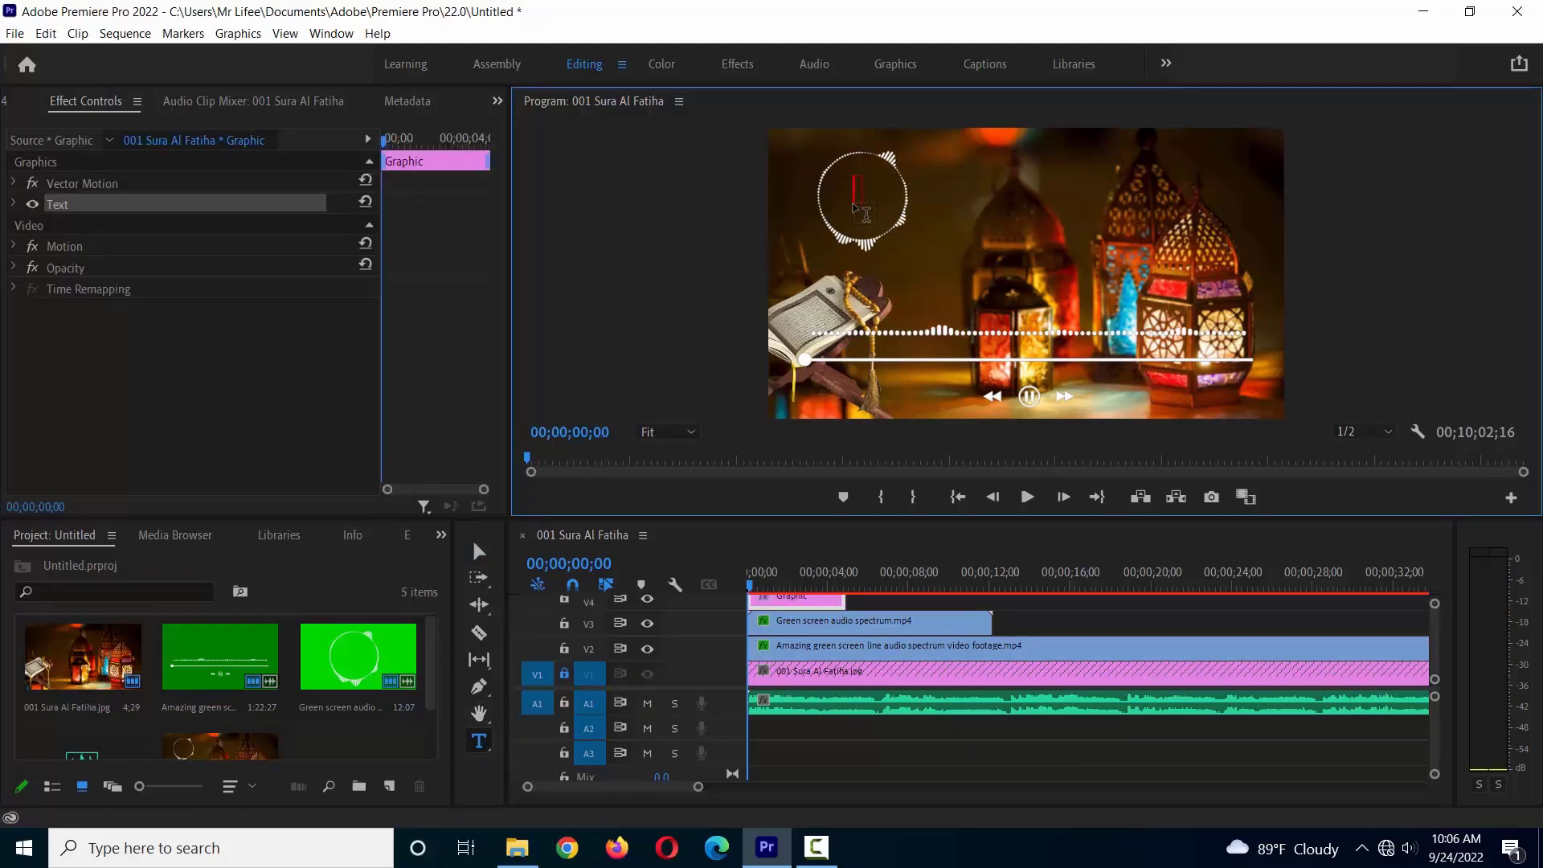
pyautogui.click(859, 216)
pyautogui.write('Fatiha')
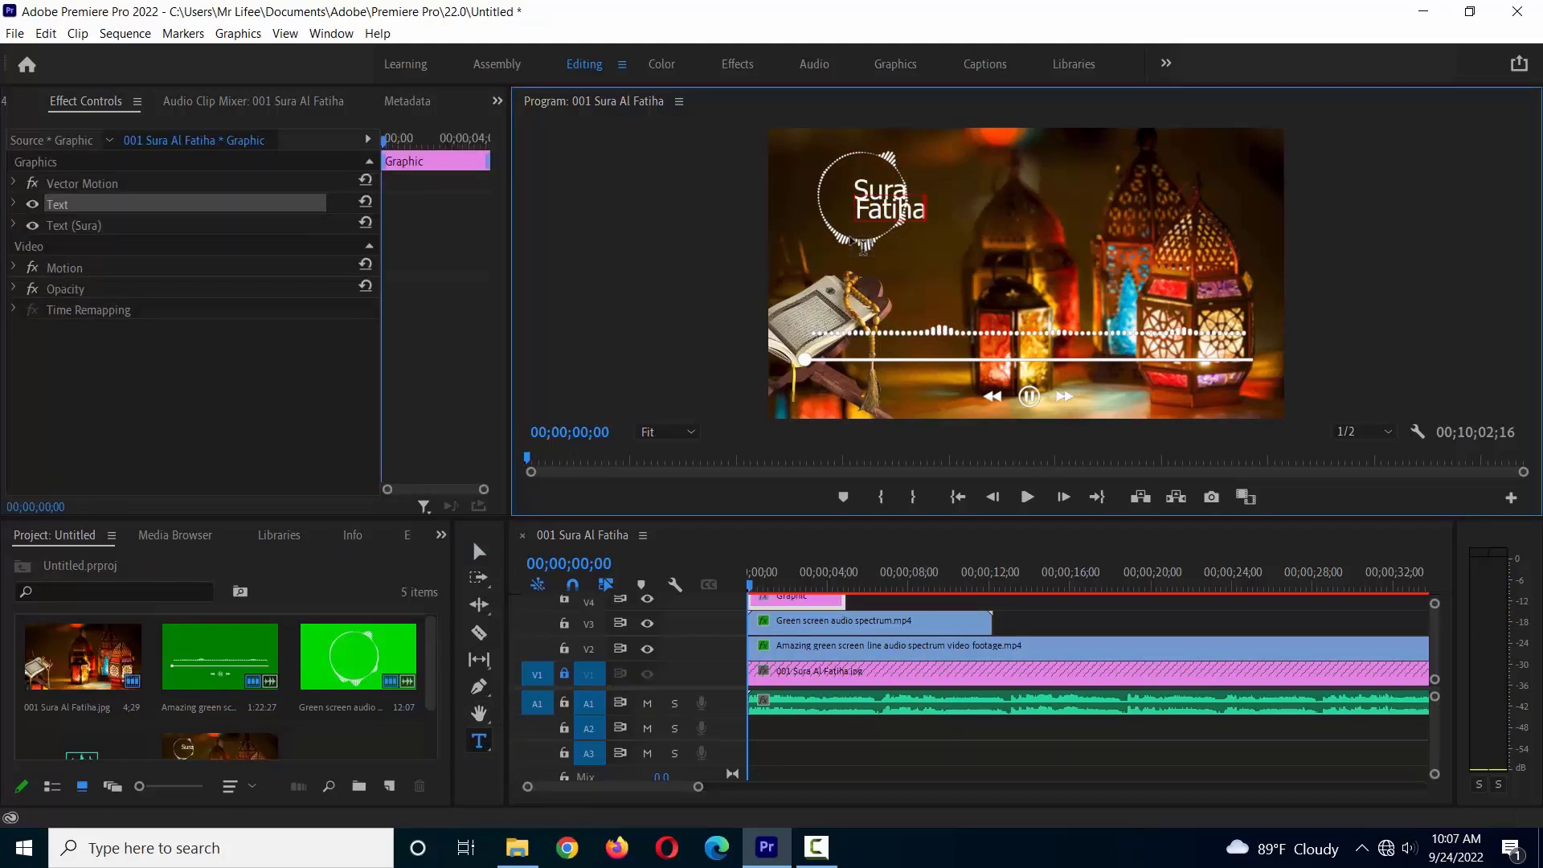
pyautogui.press('Escape')
# Reposition the two text layers inside the circular spectrum, with "Sura" centered above "Fatiha"
pyautogui.click(867, 194)
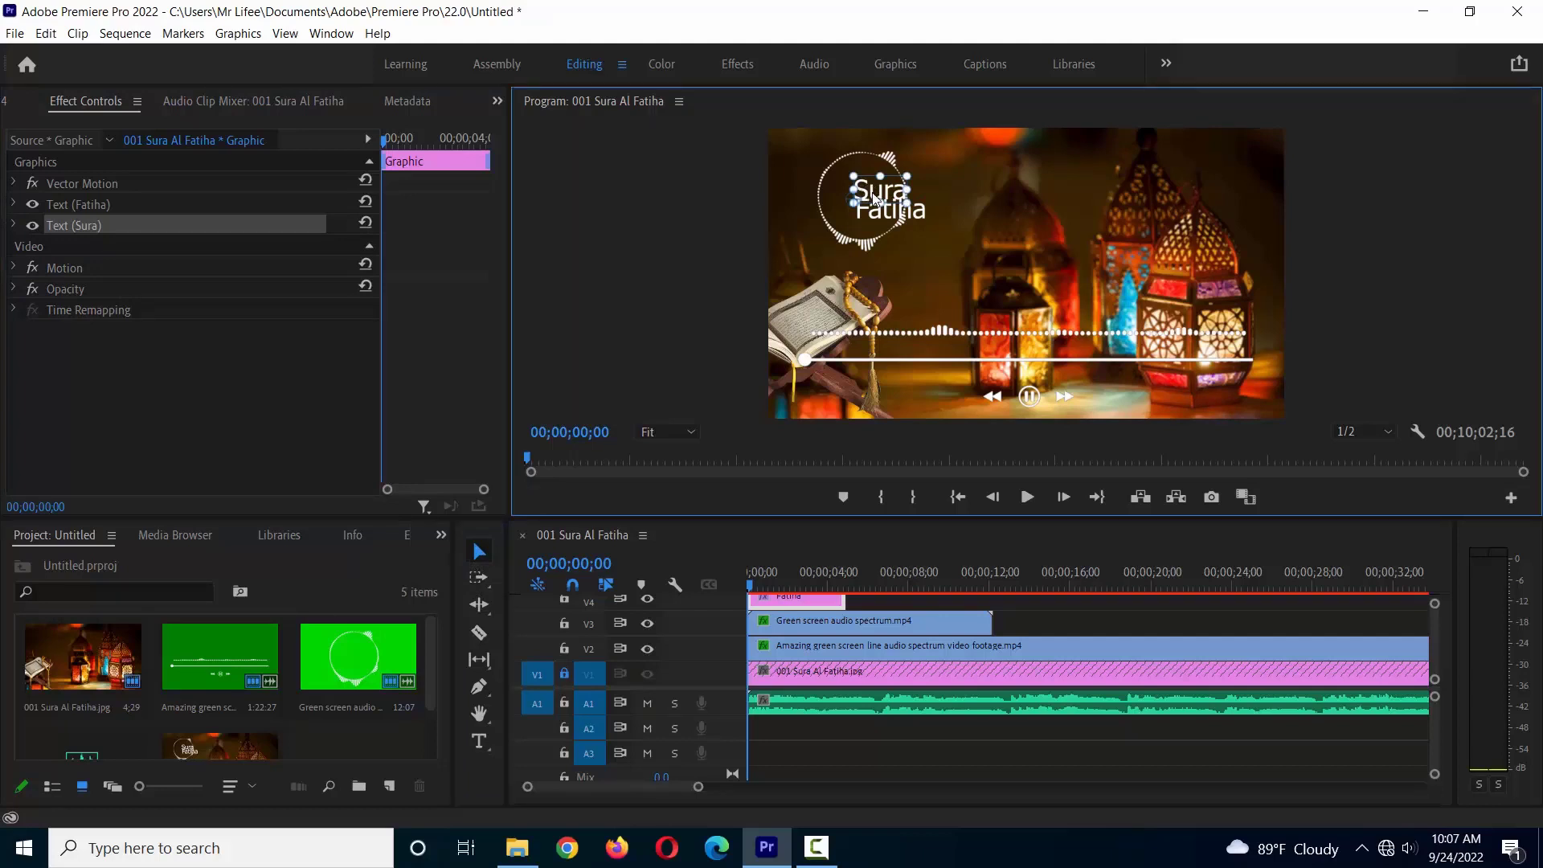
pyautogui.moveTo(870, 199)
pyautogui.mouseDown()
pyautogui.moveTo(858, 184)
pyautogui.moveTo(884, 210)
pyautogui.moveTo(859, 208)
pyautogui.mouseUp()
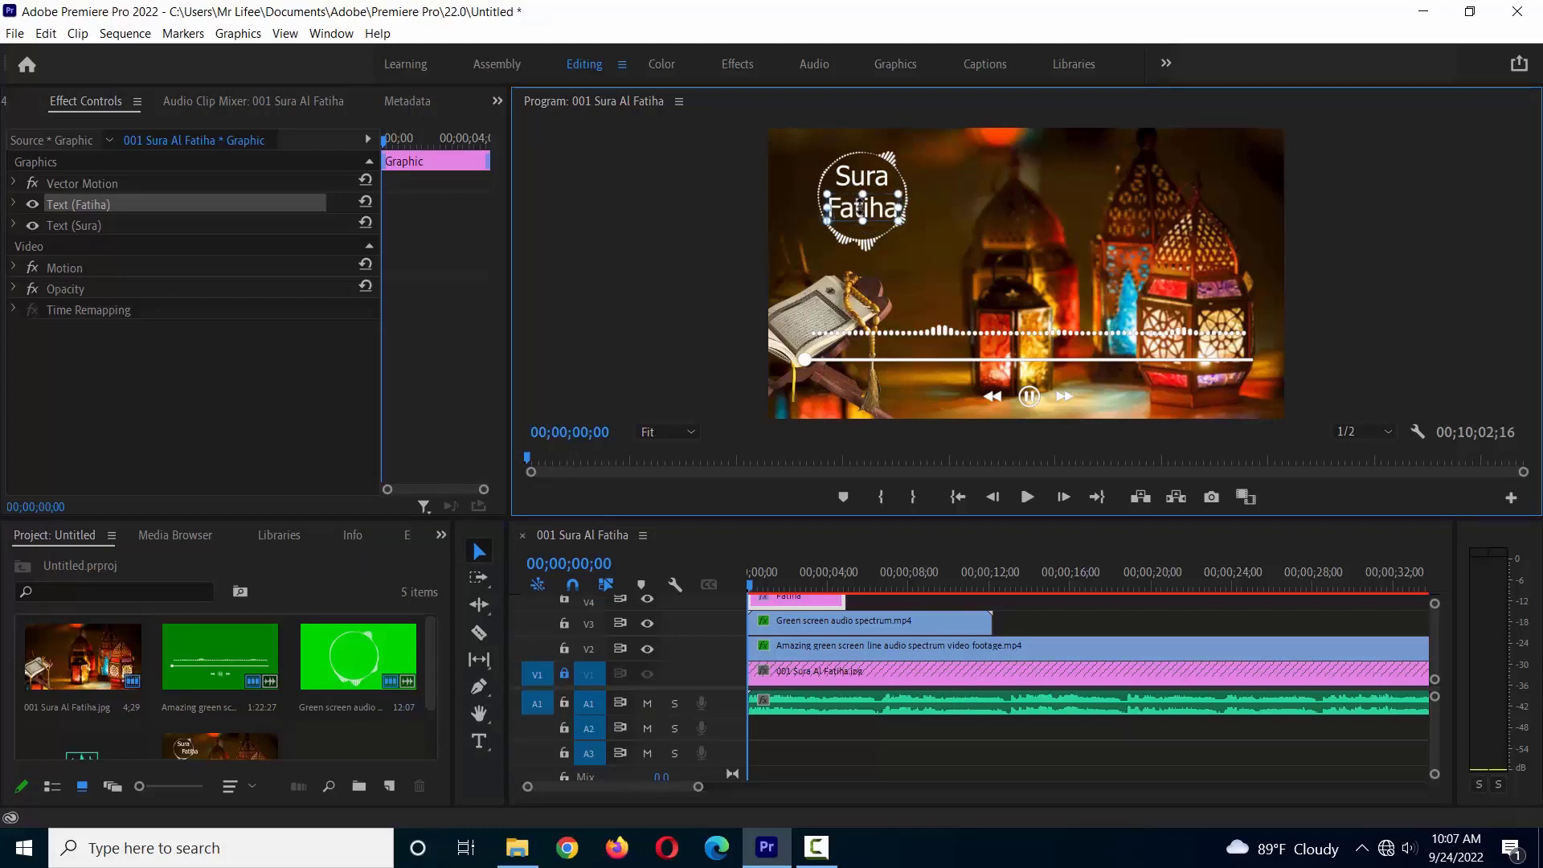
# Play back the sequence from the start to check the text over the circular spectrum
pyautogui.click(749, 577)
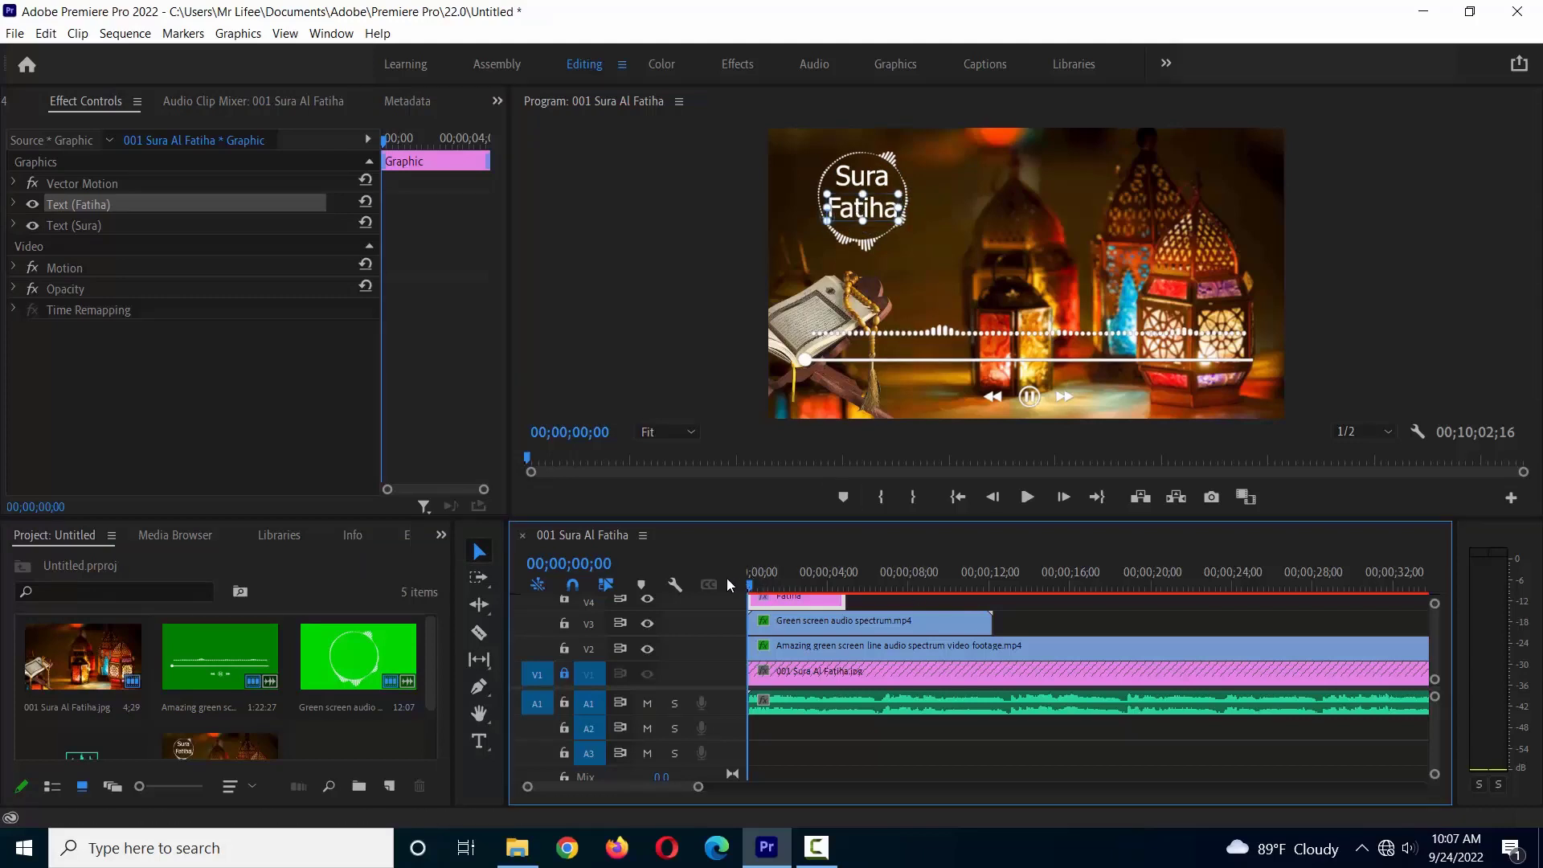
pyautogui.click(1021, 498)
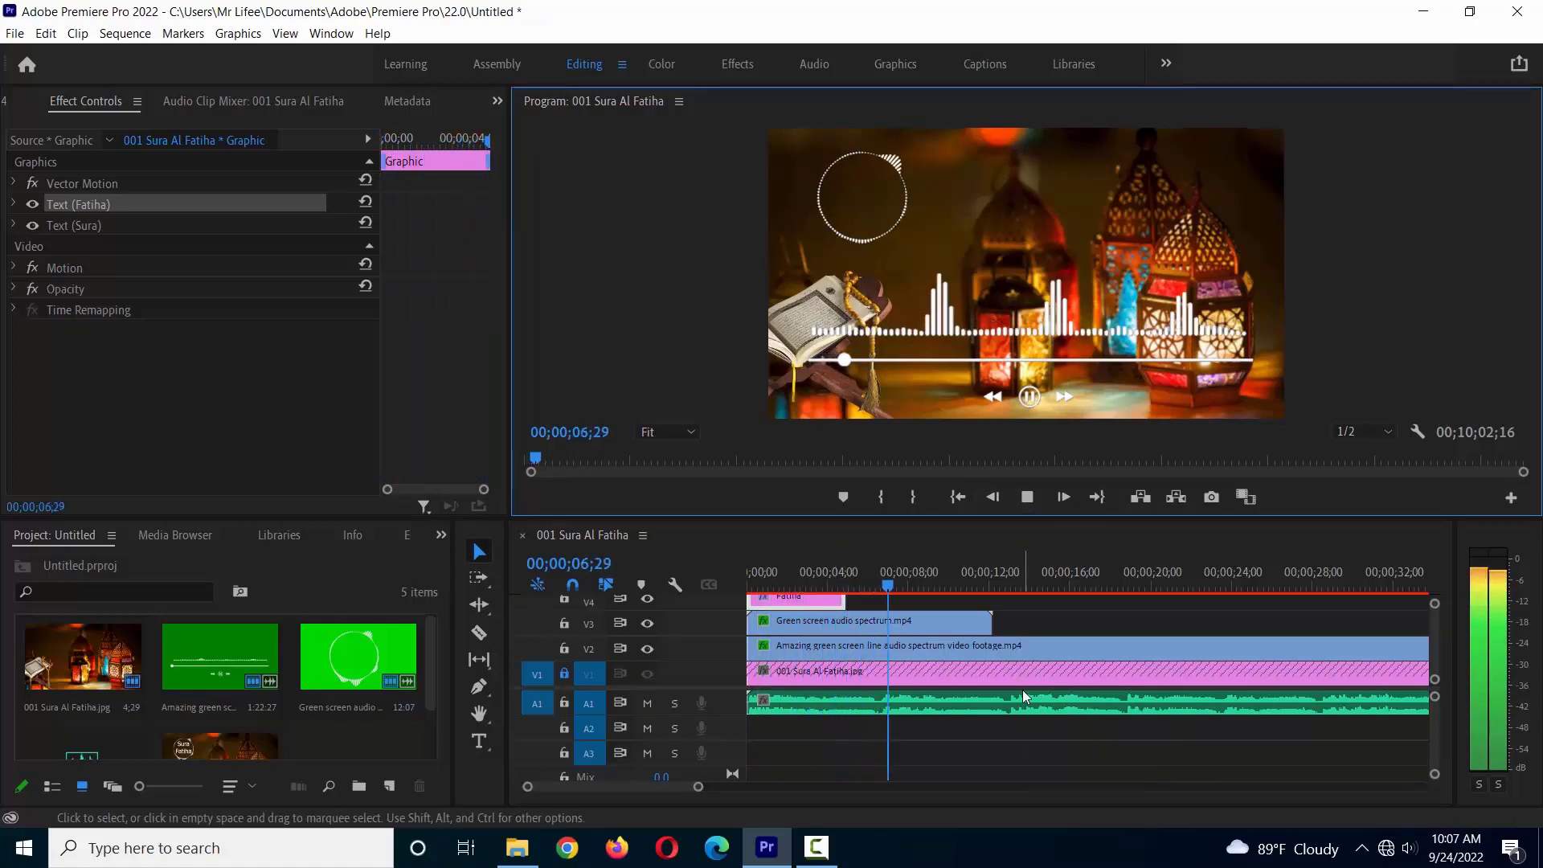
pyautogui.click(1027, 497)
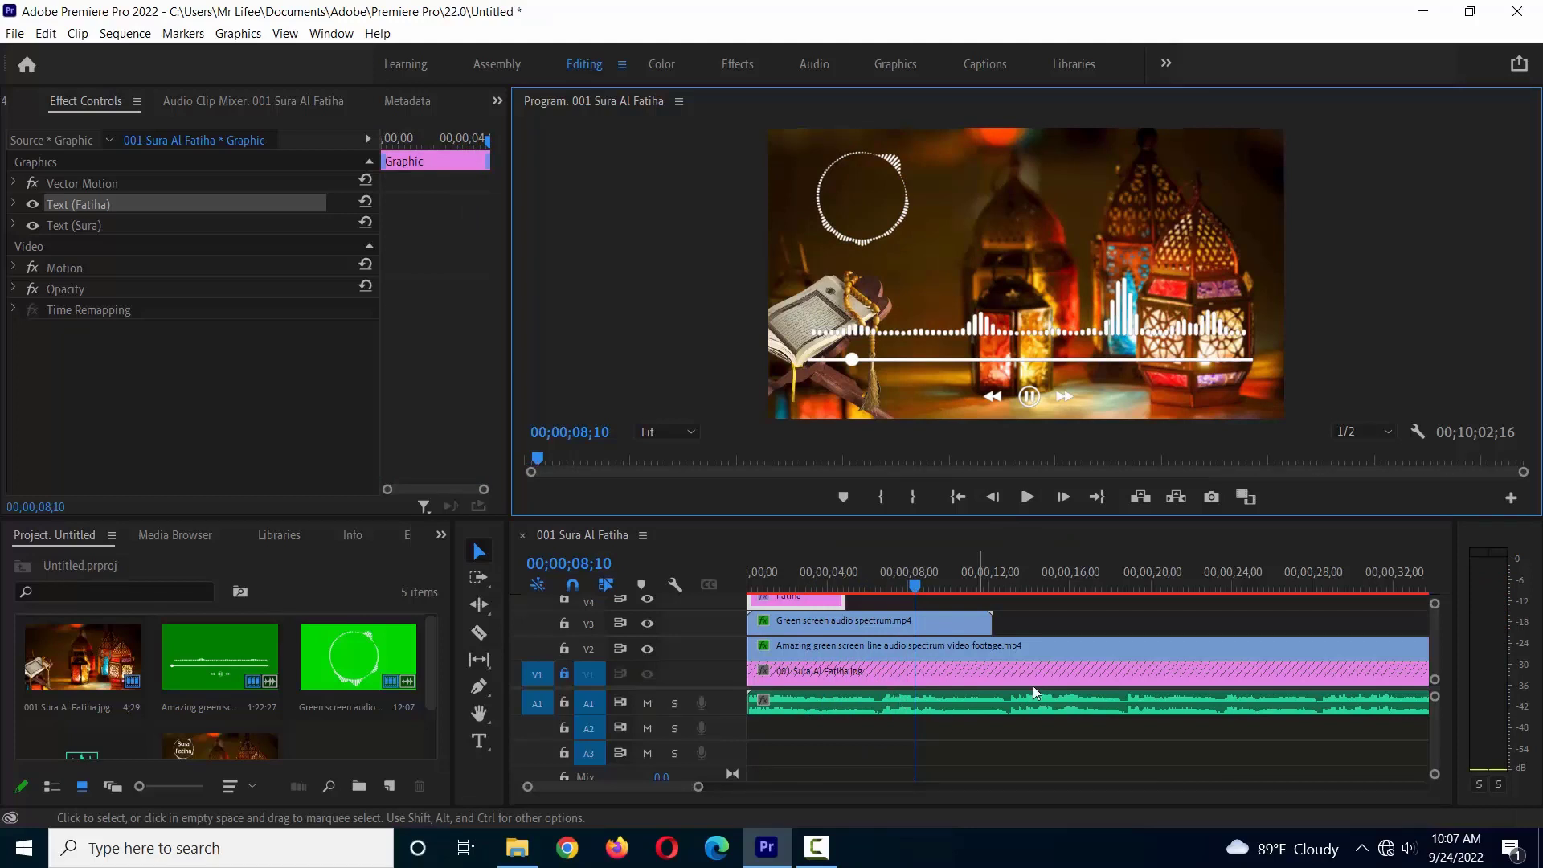
# Extend the text clip on track V4 slightly past the end of the circular spectrum clip
pyautogui.moveTo(844, 599); pyautogui.dragTo(1005, 608)
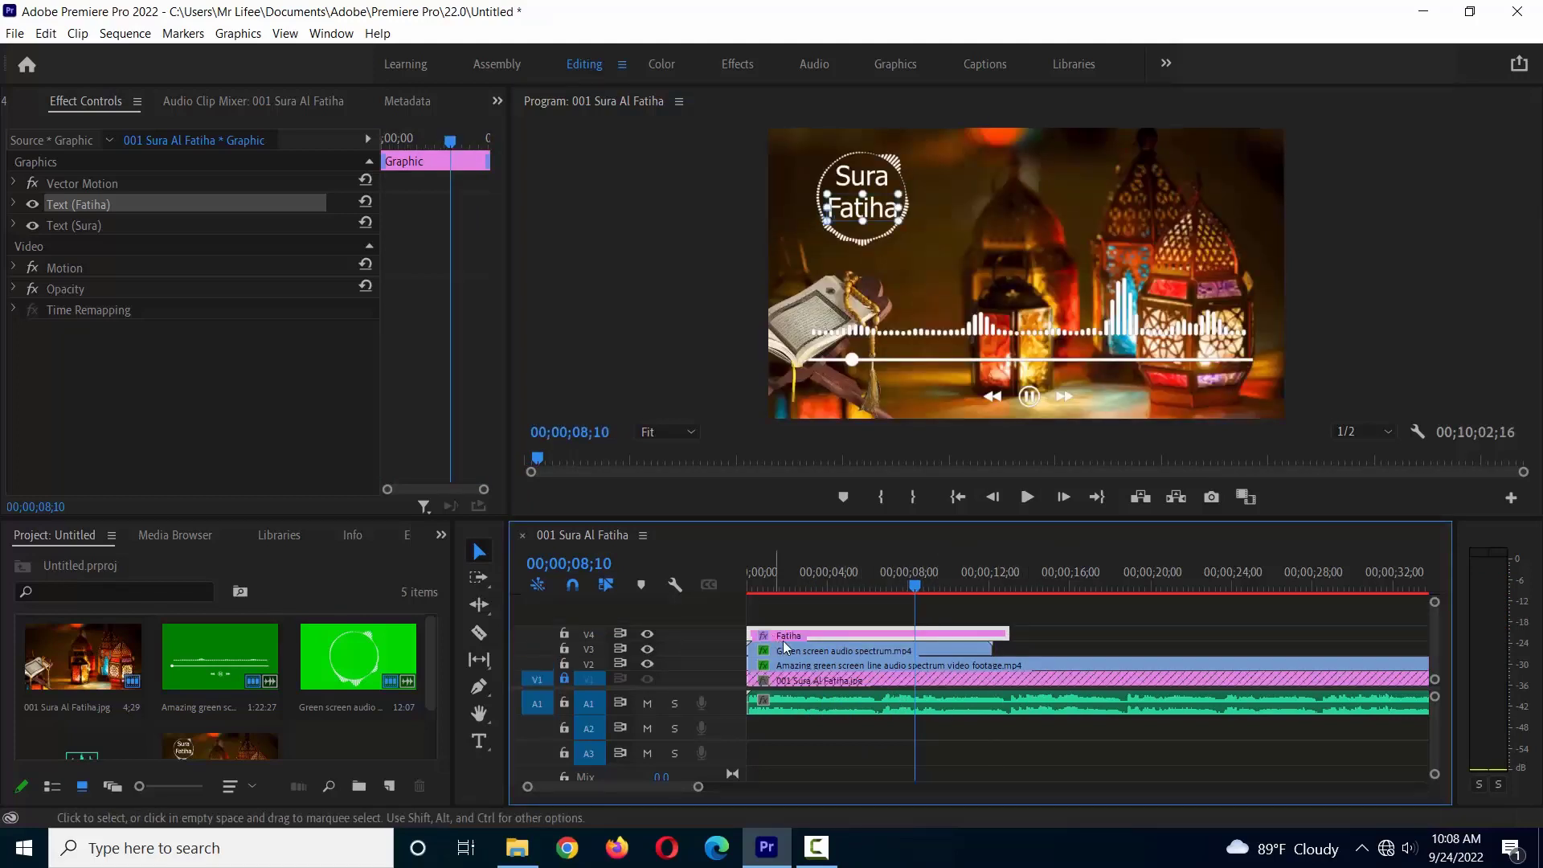
pyautogui.moveTo(835, 639); pyautogui.dragTo(854, 664)
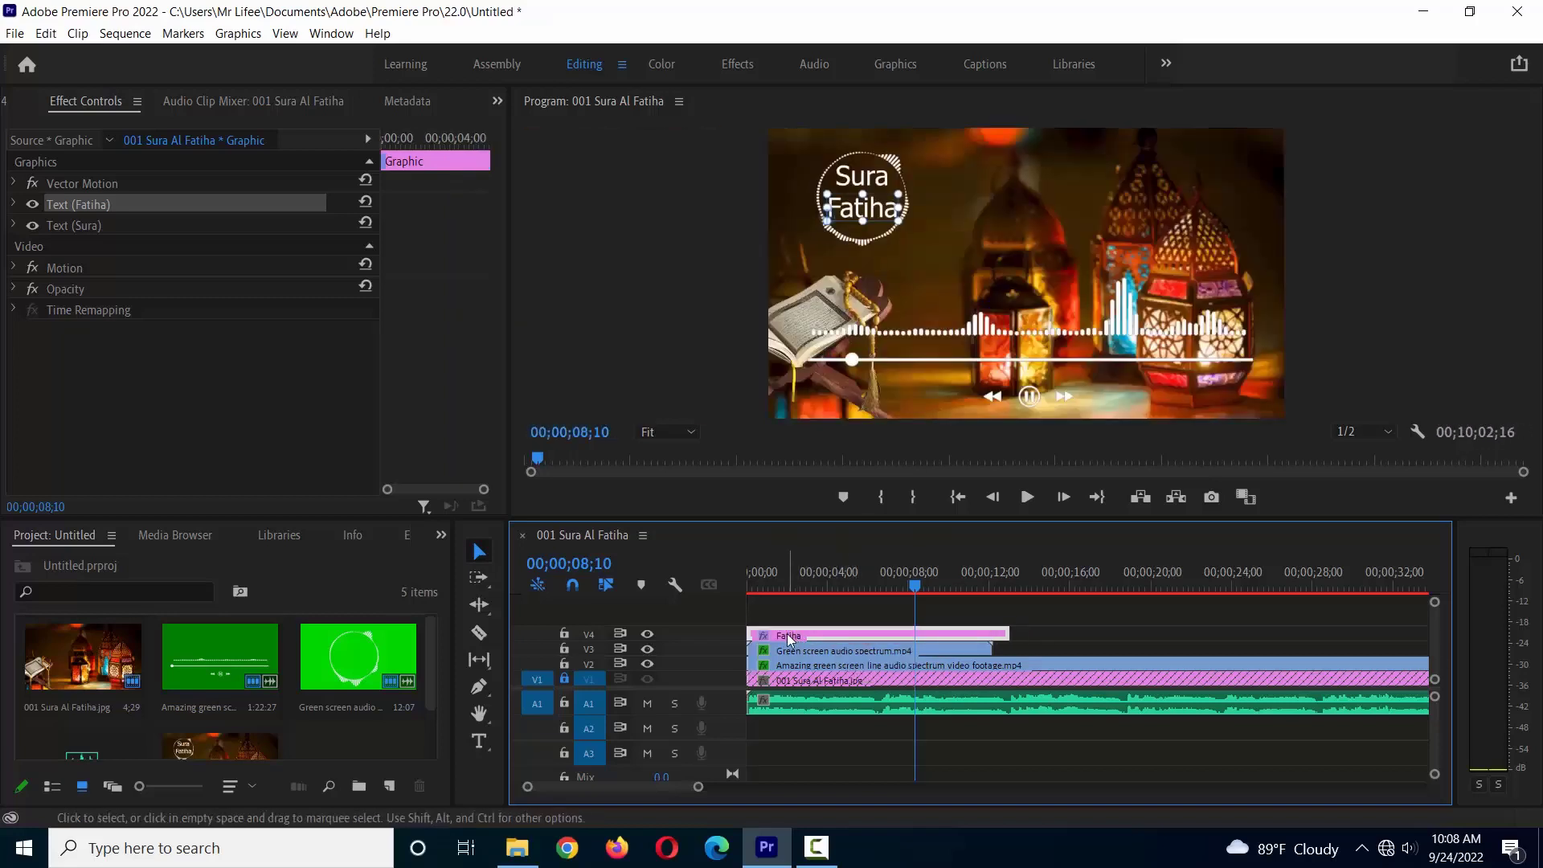